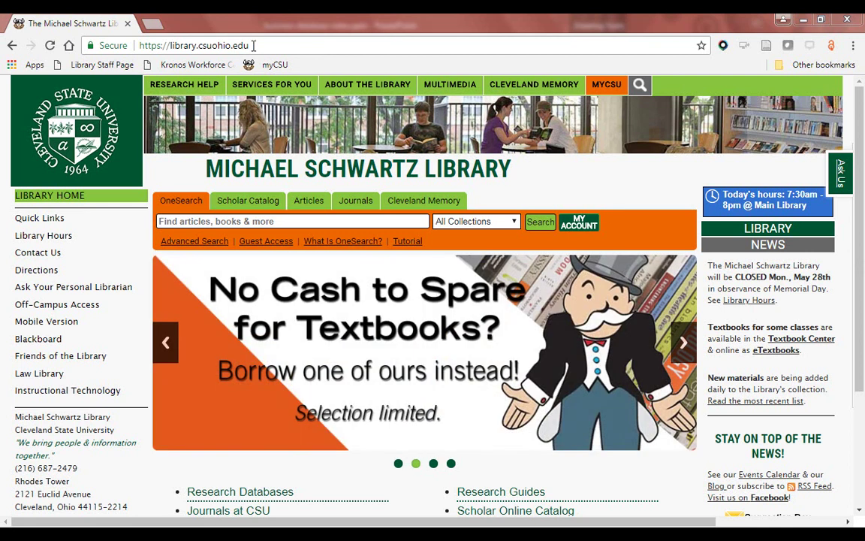
Step: Open Mergent Online from the J-M section of the library's alphabetical research databases list
{"action": "left_click", "coordinate": [242, 492]}
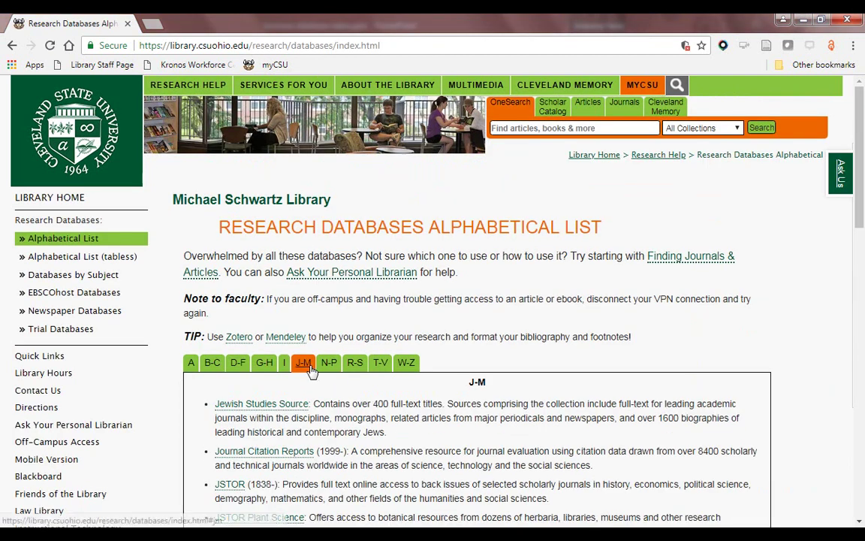
{"action": "scroll", "coordinate": [308, 374], "scroll_direction": "down", "scroll_amount": 9}
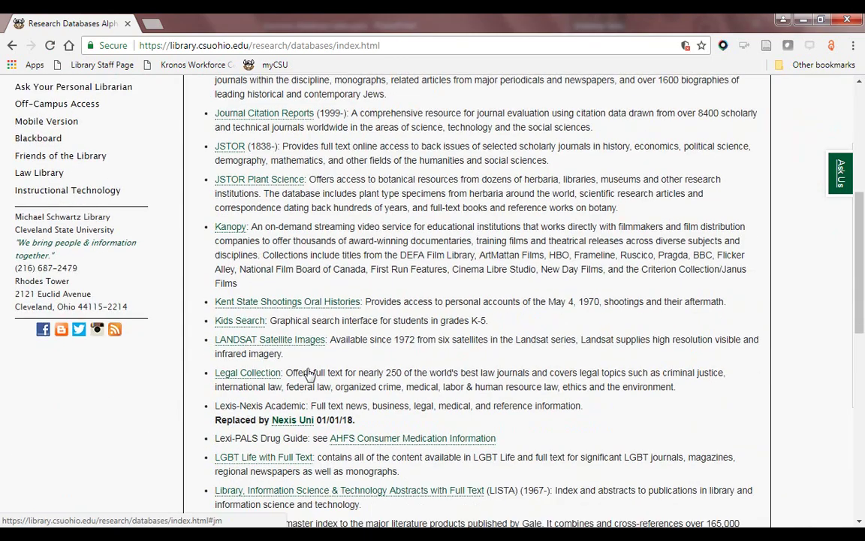
{"action": "scroll", "coordinate": [264, 383], "scroll_direction": "down", "scroll_amount": 1}
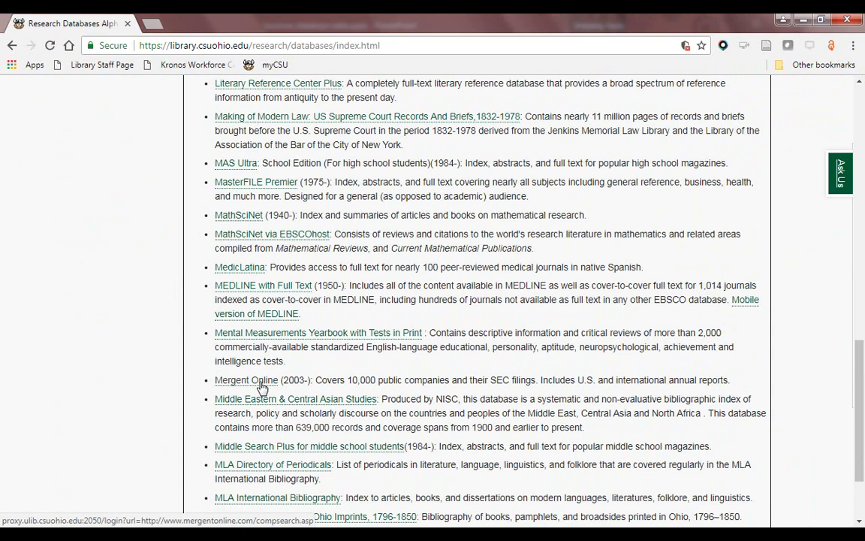
{"action": "left_click", "coordinate": [261, 381]}
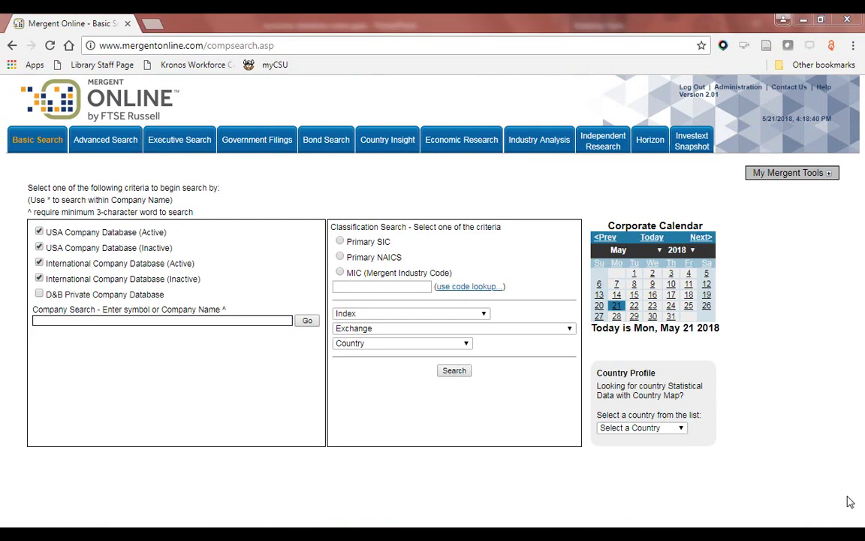
Step: Enter "Goog l" in the company search without opening a match, and view the advanced search's industry code criteria
{"action": "left_click", "coordinate": [207, 321]}
{"action": "type", "text": "Goog l"}
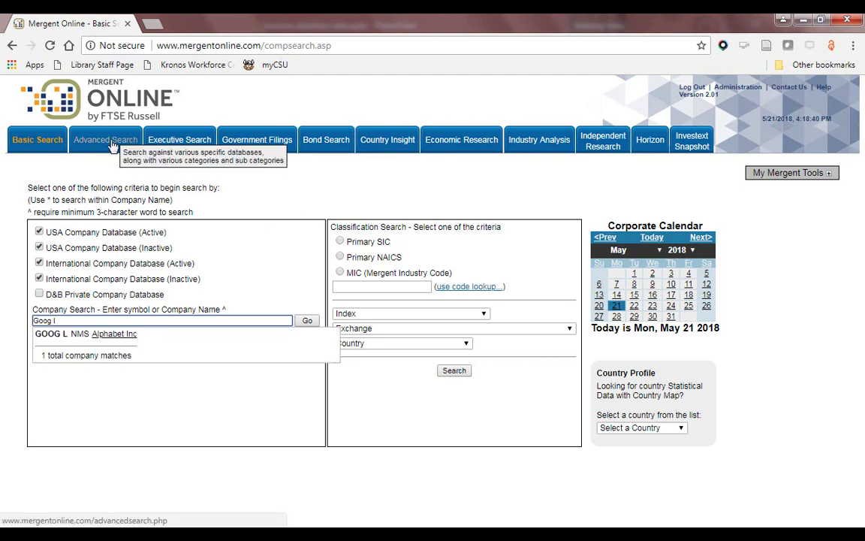
{"action": "left_click", "coordinate": [118, 145]}
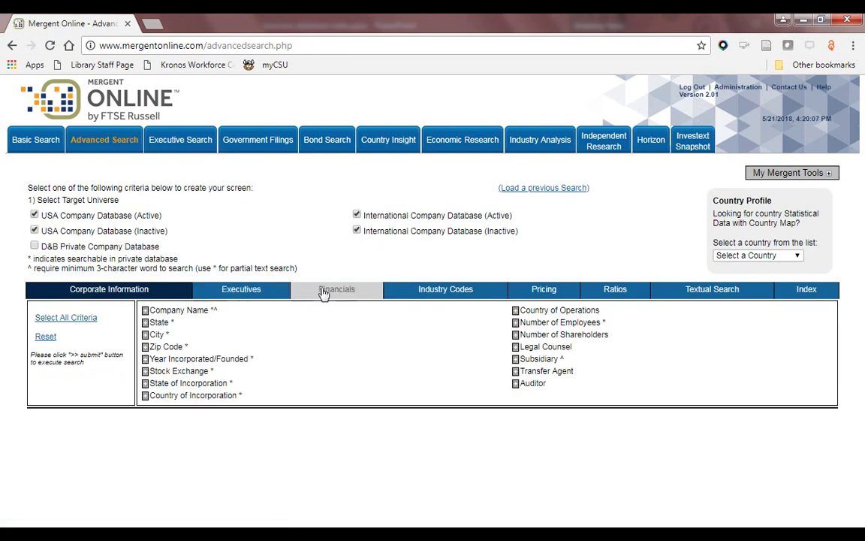
{"action": "left_click", "coordinate": [428, 293]}
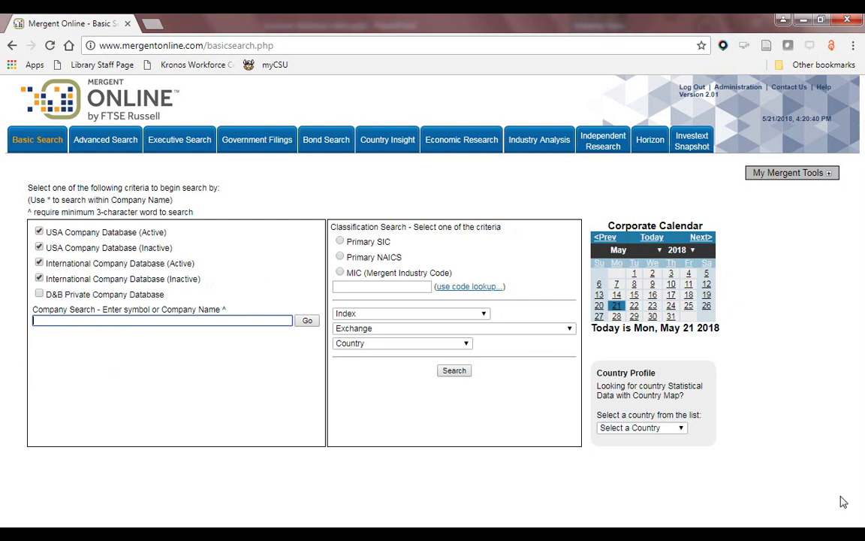
Step: Look up the symbol GOOG L in the basic company search and open the Alphabet Inc profile
{"action": "type", "text": "GOO"}
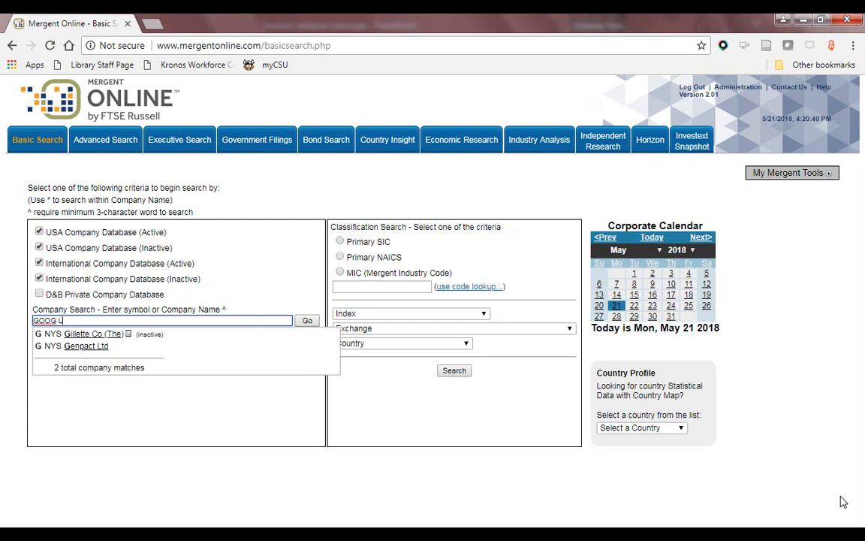
{"action": "type", "text": "G L"}
{"action": "left_click", "coordinate": [114, 335]}
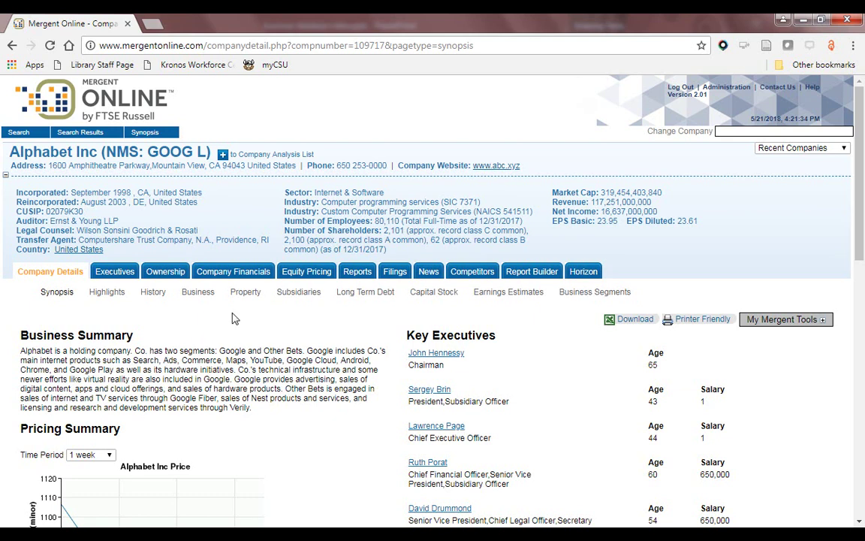
Step: Review Alphabet's synopsis, including the business summary, pricing summary and key financials
{"action": "left_click_drag", "start_coordinate": [852, 171], "coordinate": [319, 124]}
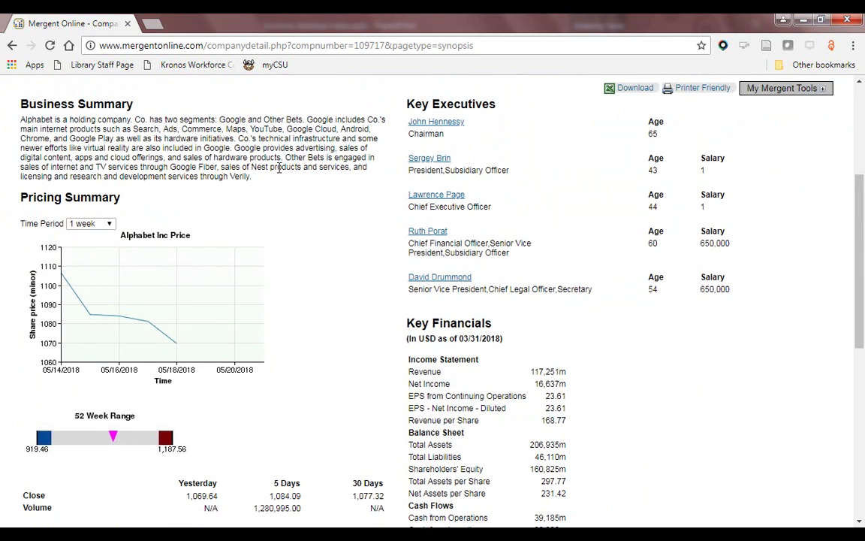
{"action": "left_click_drag", "start_coordinate": [861, 272], "coordinate": [861, 342]}
{"action": "scroll", "coordinate": [450, 338], "scroll_direction": "up", "scroll_amount": 6}
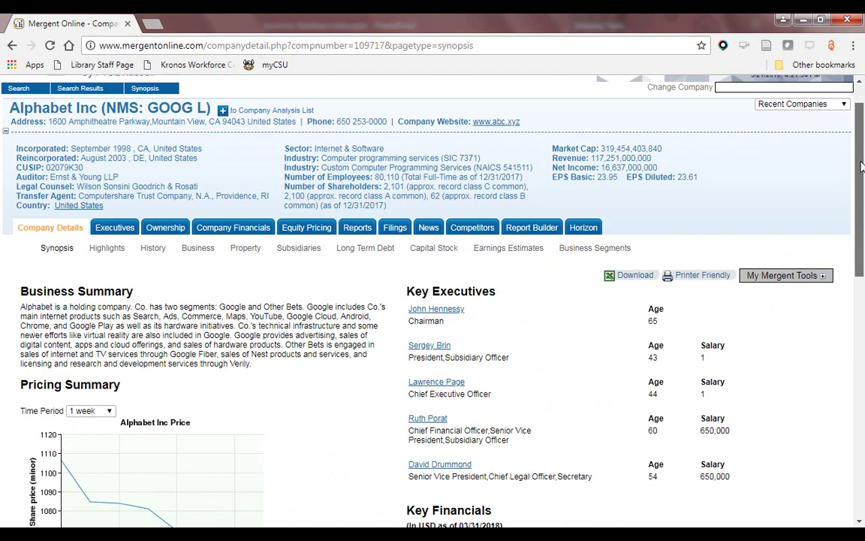
Step: Examine Alphabet's business description, property and subsidiaries pages in the company details
{"action": "left_click", "coordinate": [194, 293]}
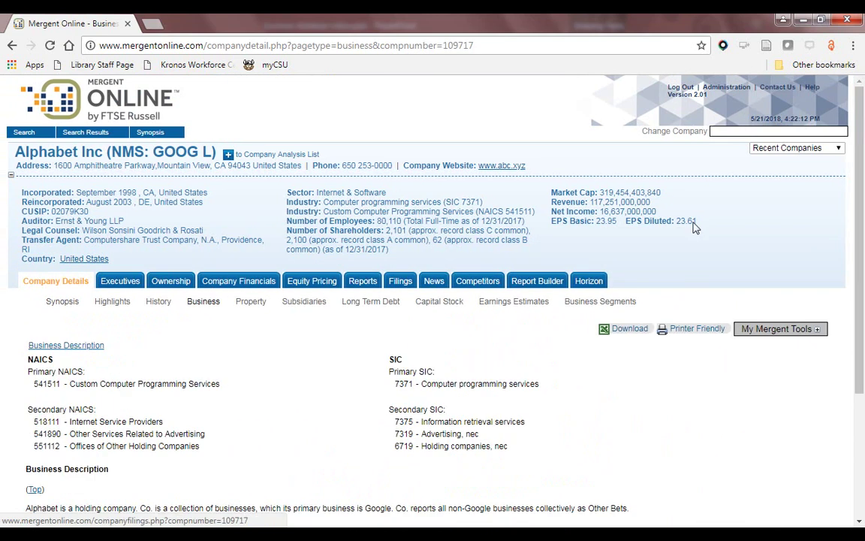
{"action": "left_click_drag", "start_coordinate": [862, 148], "coordinate": [851, 280]}
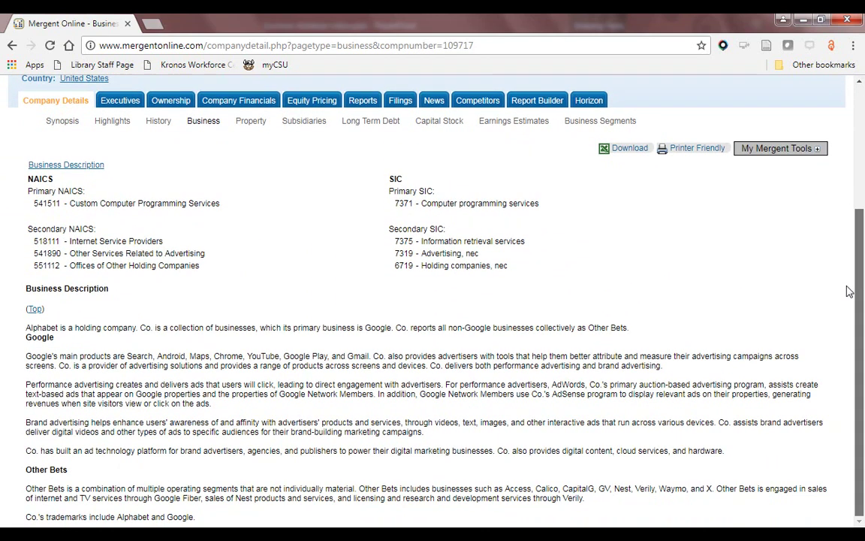
{"action": "scroll", "coordinate": [766, 256], "scroll_direction": "up", "scroll_amount": 1}
{"action": "left_click", "coordinate": [251, 166]}
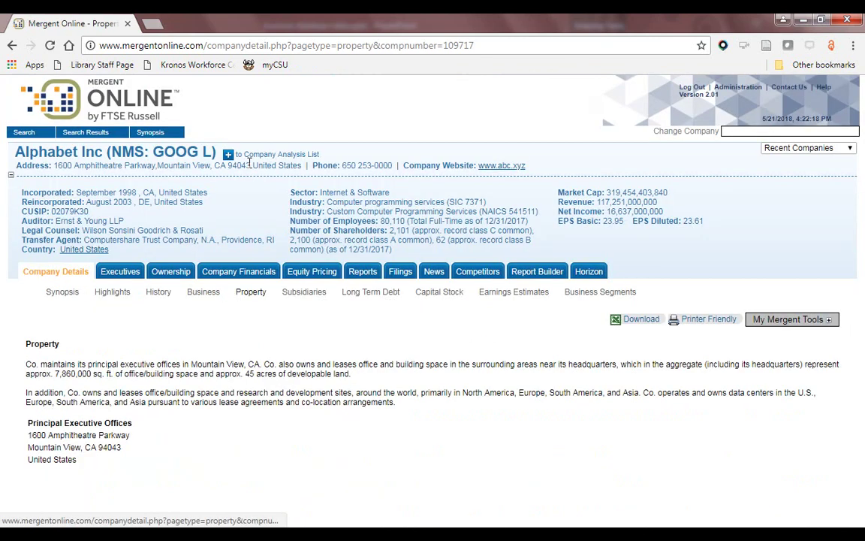
{"action": "left_click", "coordinate": [308, 297]}
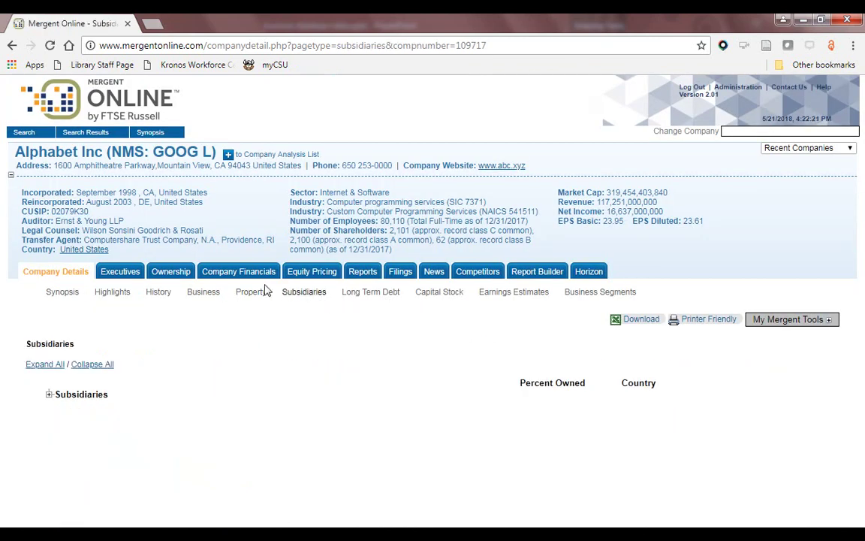
Step: View Alphabet's as-reported balance sheet in the company financials and check which other statement types are offered
{"action": "left_click", "coordinate": [137, 276]}
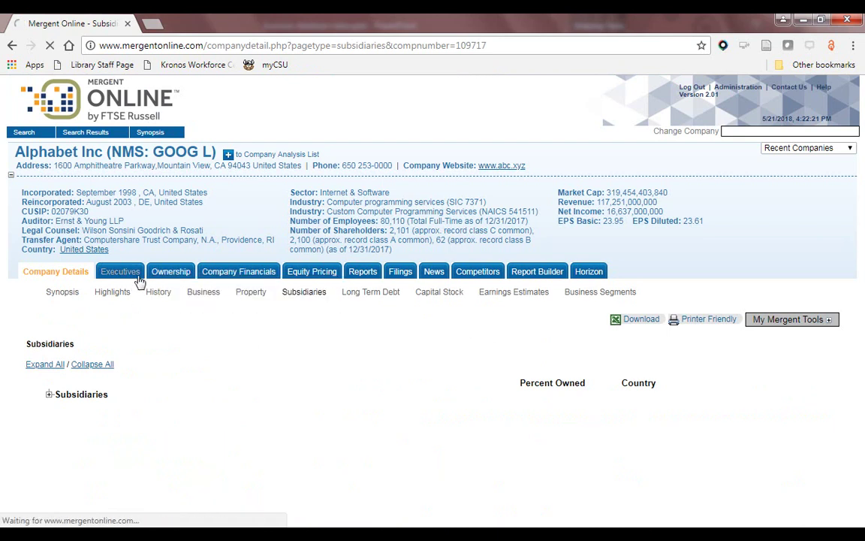
{"action": "left_click", "coordinate": [226, 283]}
{"action": "left_click_drag", "start_coordinate": [862, 178], "coordinate": [863, 233]}
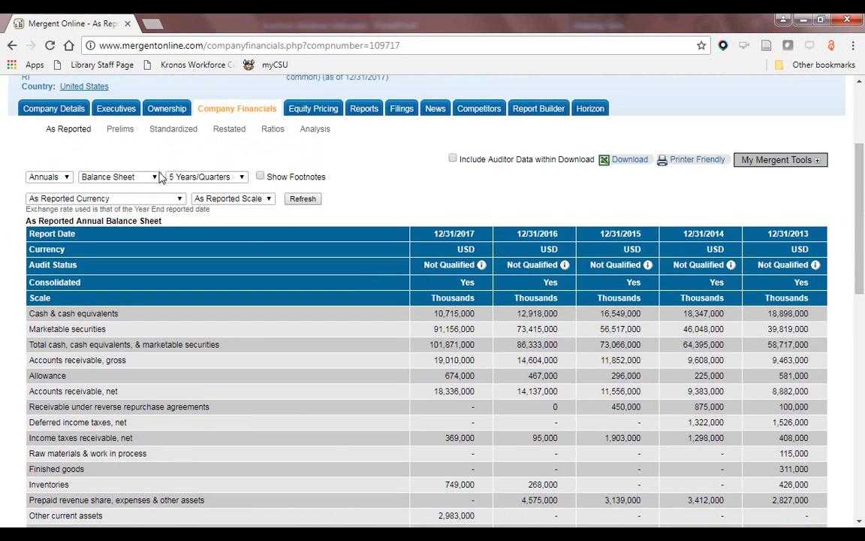
{"action": "left_click", "coordinate": [155, 176]}
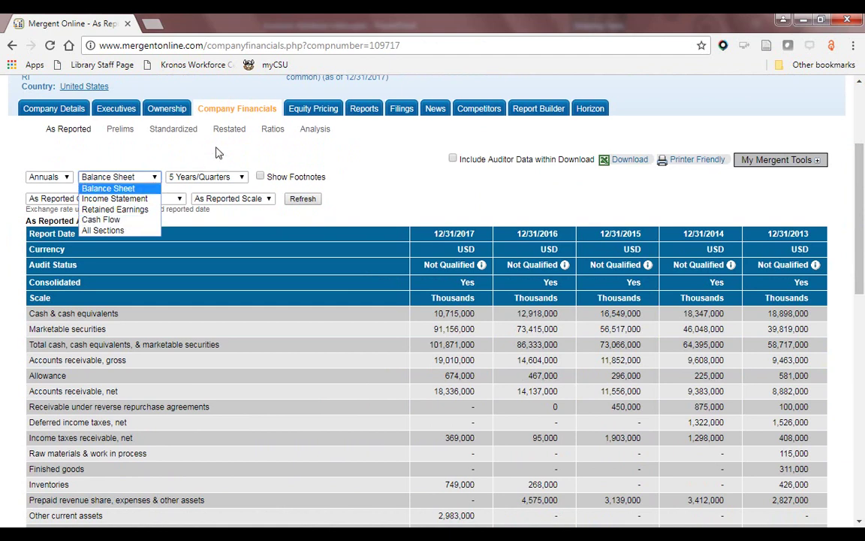
{"action": "left_click", "coordinate": [109, 188]}
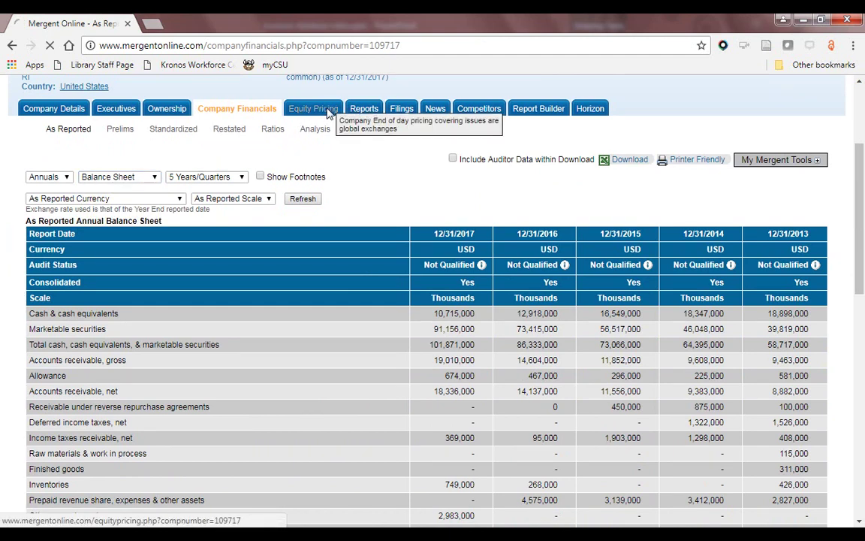
Step: View Alphabet's equity pricing chart and its list of annual reports
{"action": "left_click", "coordinate": [328, 113]}
{"action": "scroll", "coordinate": [318, 298], "scroll_direction": "down", "scroll_amount": 3}
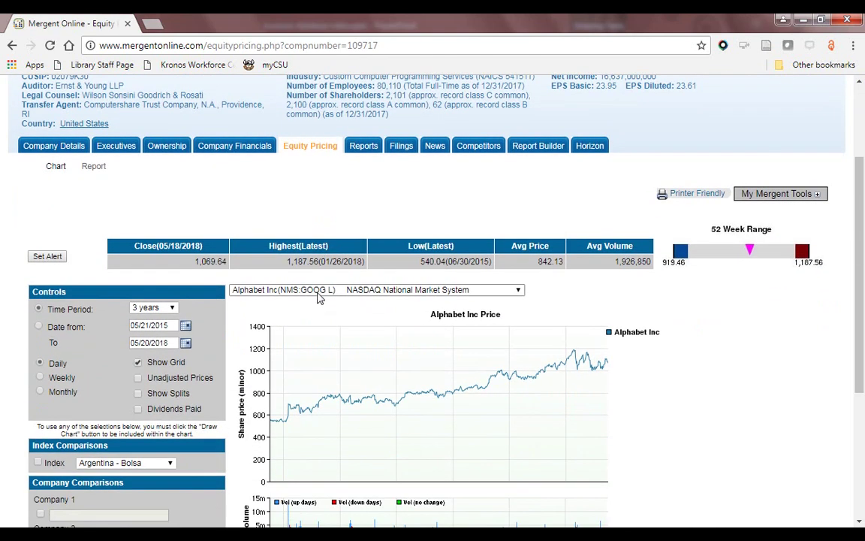
{"action": "left_click", "coordinate": [363, 146]}
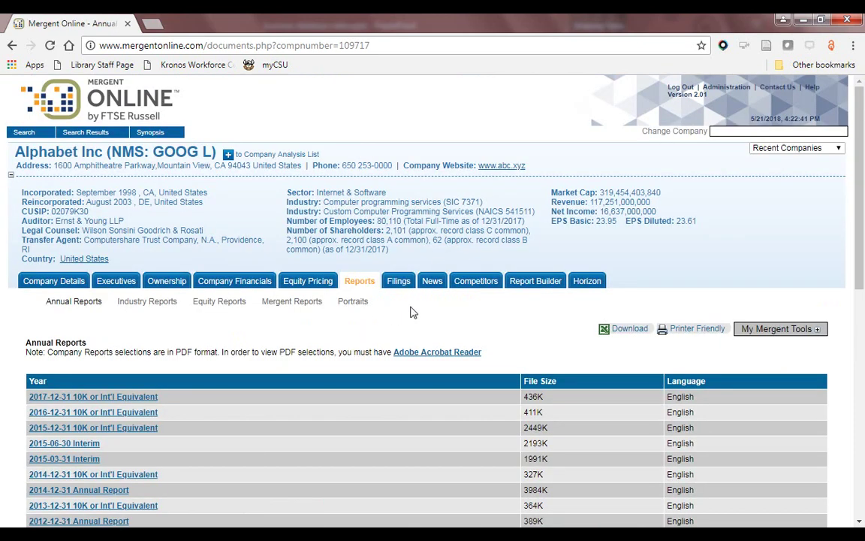
Step: Examine the table of Alphabet's public USA competitors
{"action": "left_click", "coordinate": [470, 284]}
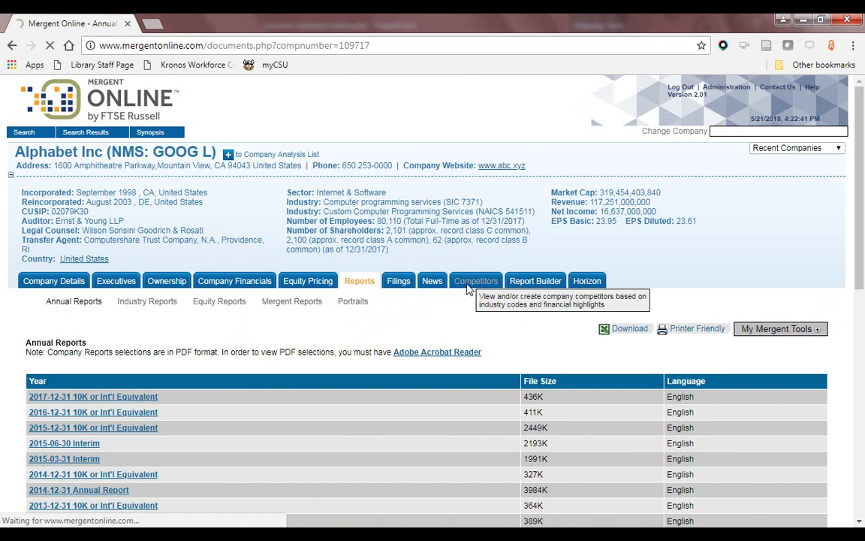
{"action": "scroll", "coordinate": [305, 372], "scroll_direction": "down", "scroll_amount": 3}
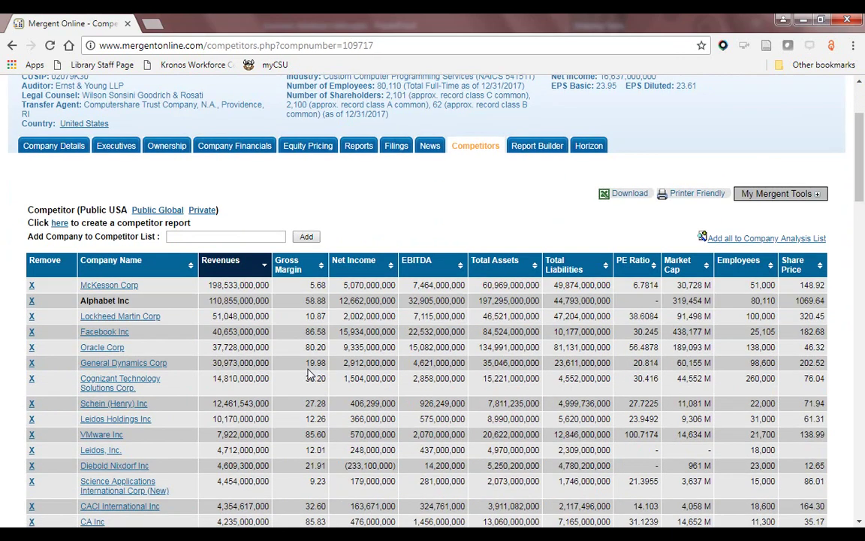
{"action": "scroll", "coordinate": [305, 361], "scroll_direction": "up", "scroll_amount": 1}
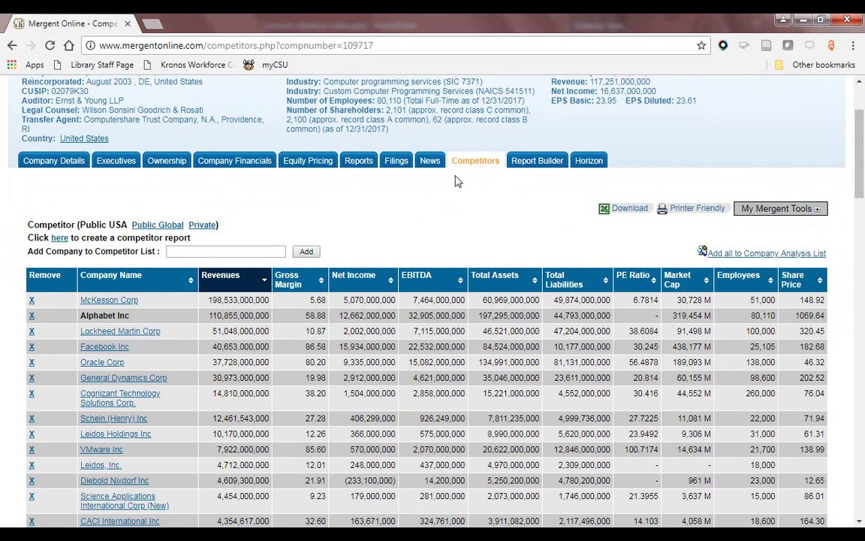
{"action": "left_click", "coordinate": [861, 98]}
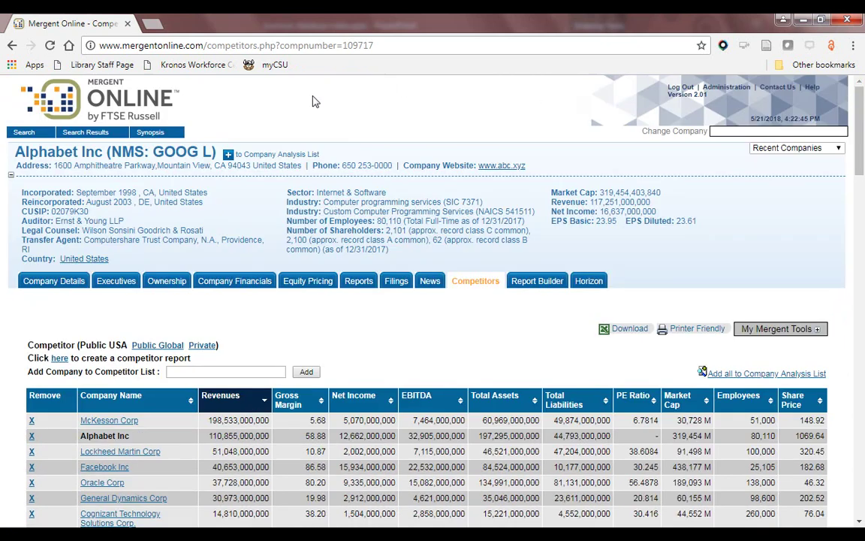
Step: Add Alphabet Inc to the Company Analysis List and open that list in My Mergent Tools
{"action": "left_click", "coordinate": [229, 156]}
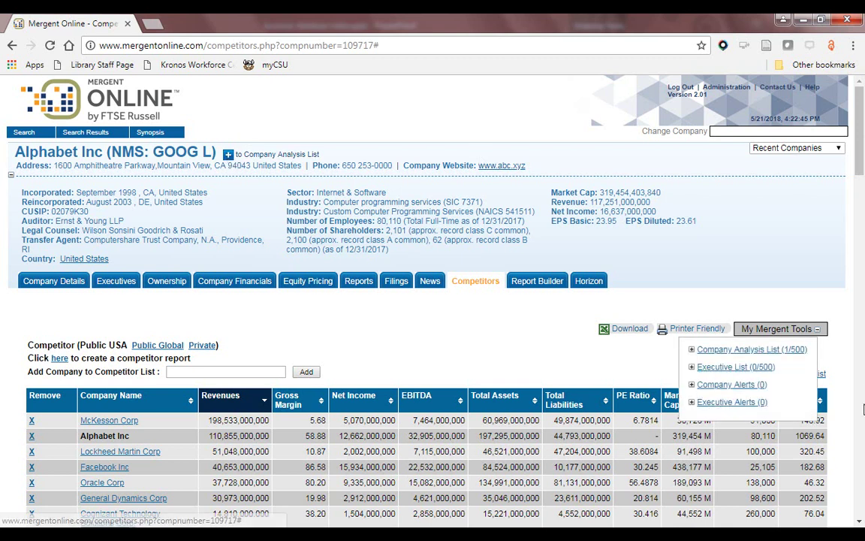
{"action": "left_click", "coordinate": [753, 350]}
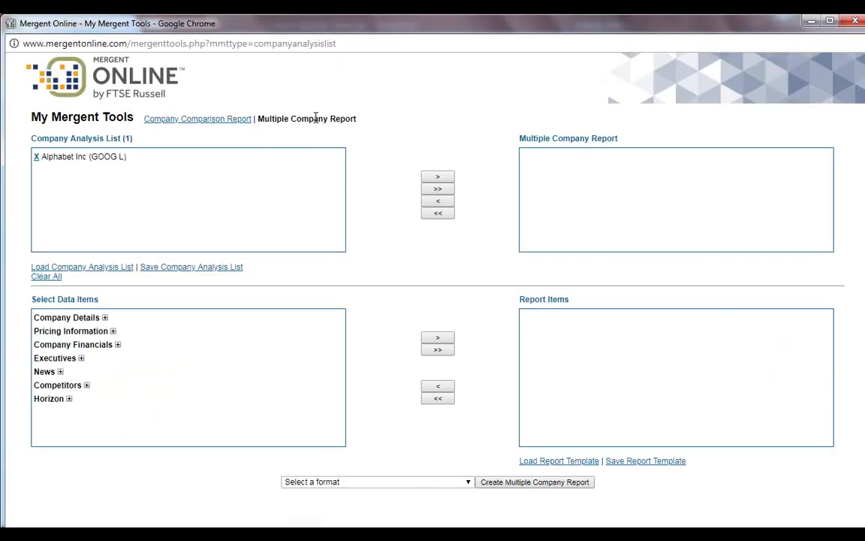
Step: Put Alphabet Inc in the Multiple Company Report, with EPS and DPS from Pricing Information as report items
{"action": "left_click", "coordinate": [113, 331]}
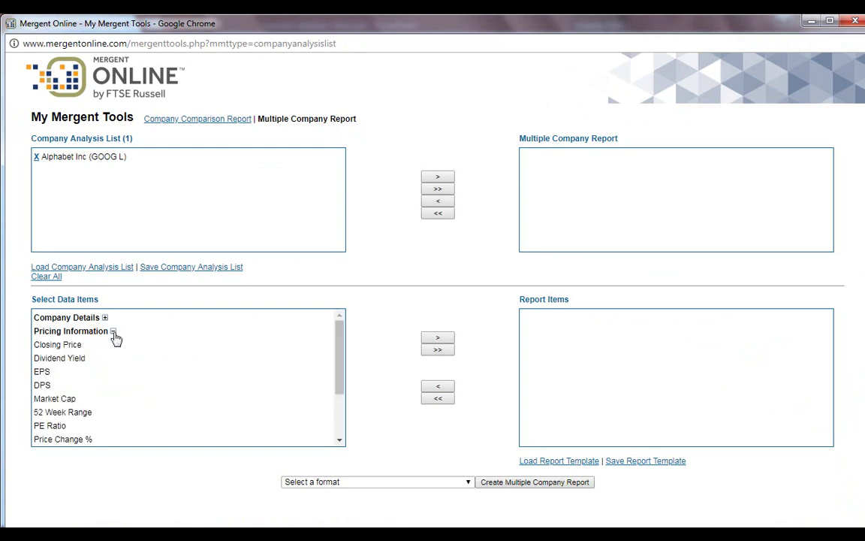
{"action": "left_click", "coordinate": [115, 159]}
{"action": "left_click", "coordinate": [438, 176]}
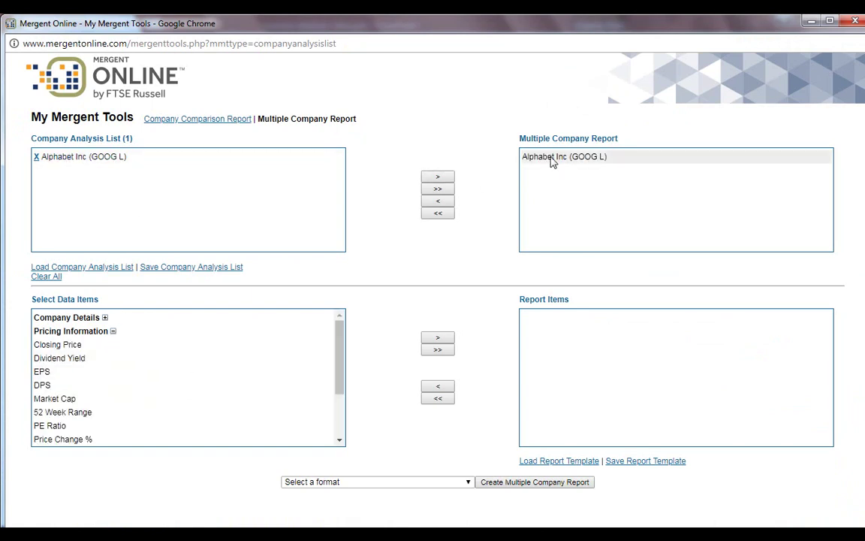
{"action": "left_click", "coordinate": [54, 372]}
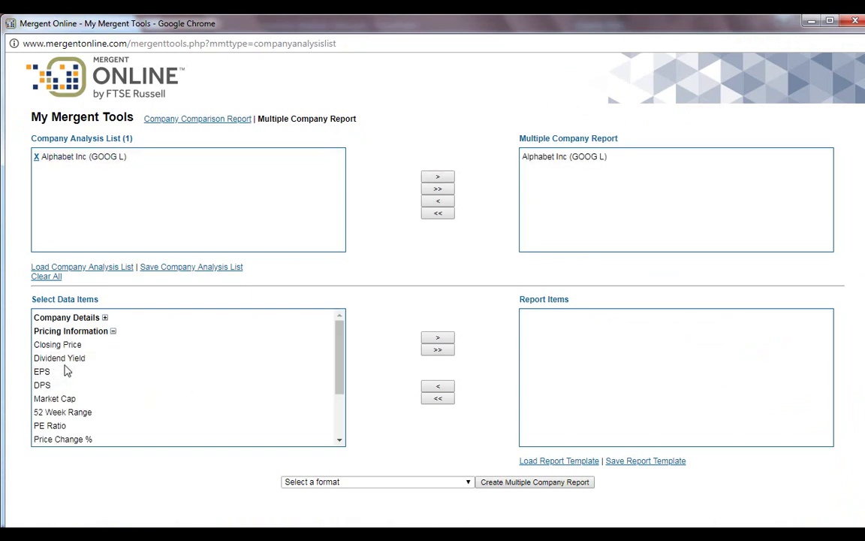
{"action": "left_click", "coordinate": [437, 338]}
{"action": "left_click", "coordinate": [194, 386]}
{"action": "left_click", "coordinate": [438, 338]}
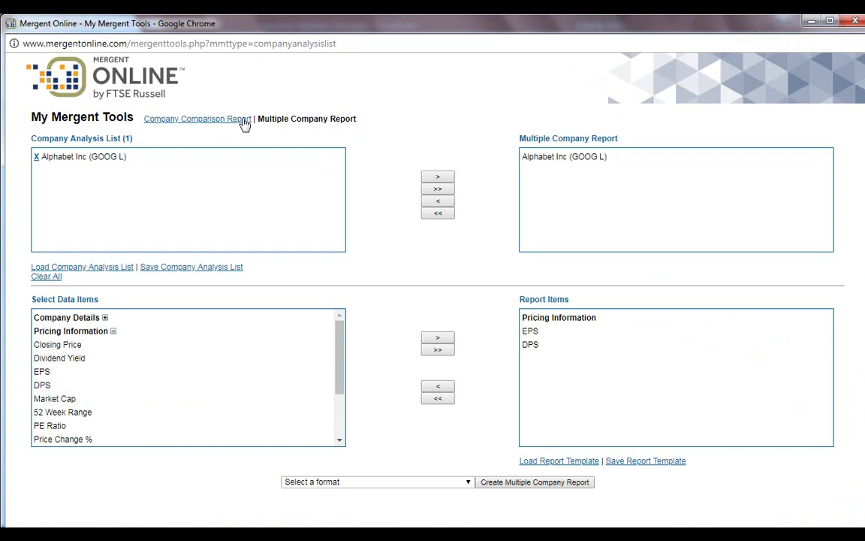
Step: Switch to the Company Comparison Report and include Alphabet Inc in it
{"action": "left_click", "coordinate": [188, 119]}
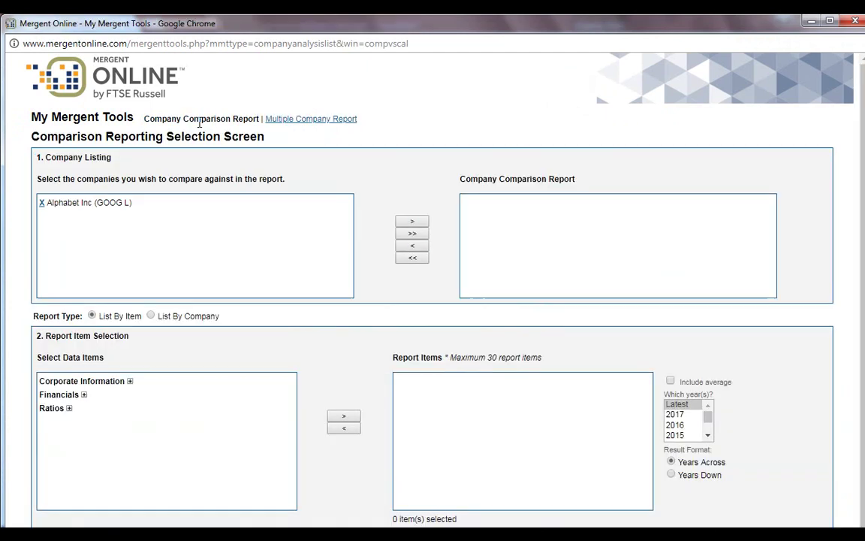
{"action": "left_click", "coordinate": [139, 210]}
{"action": "left_click", "coordinate": [411, 222]}
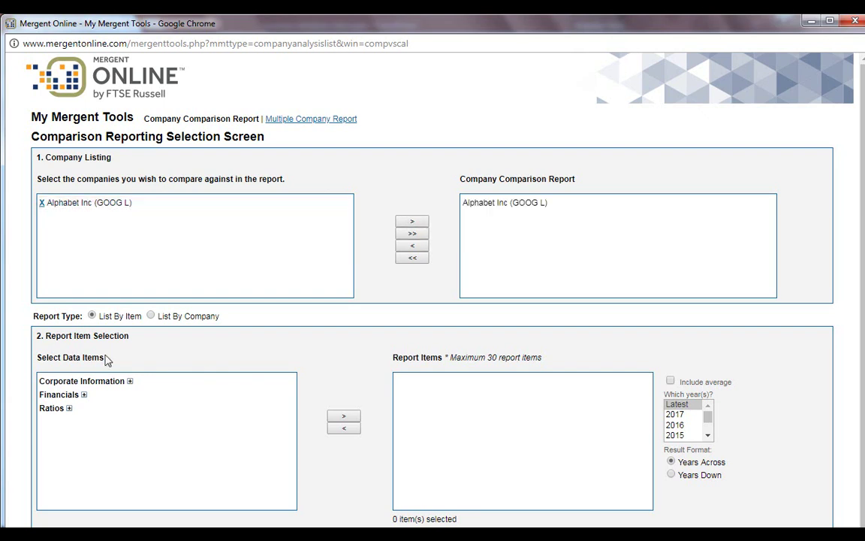
Step: Add Advertising and Cash Flow from Operations from Financials to the comparison report's items
{"action": "left_click", "coordinate": [84, 394]}
{"action": "left_click", "coordinate": [61, 408]}
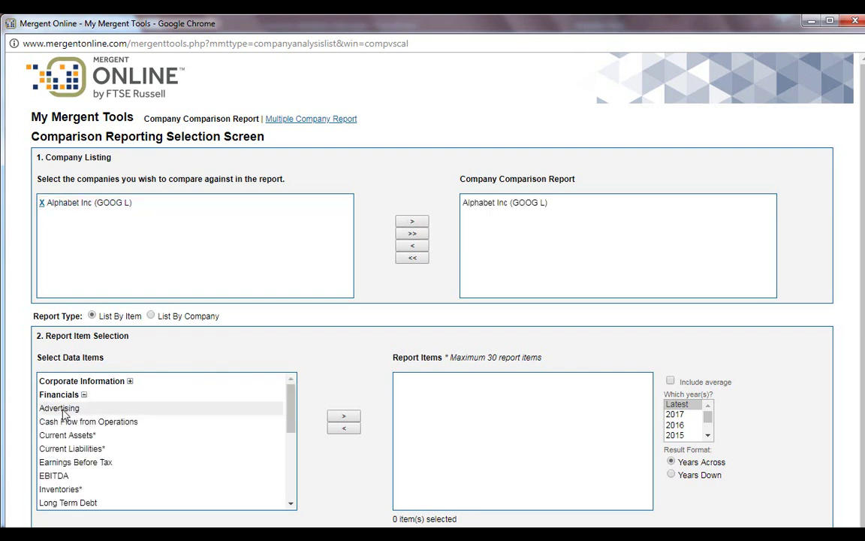
{"action": "left_click", "coordinate": [344, 417]}
{"action": "left_click", "coordinate": [120, 421]}
{"action": "left_click", "coordinate": [344, 416]}
{"action": "scroll", "coordinate": [451, 376], "scroll_direction": "down", "scroll_amount": 1}
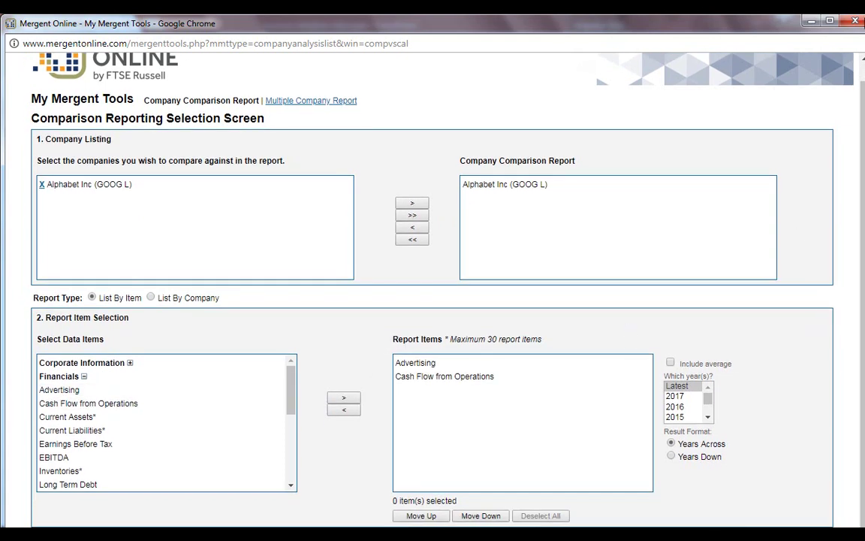
Step: Check the output formats offered for the comparison report and close the My Mergent Tools window
{"action": "scroll", "coordinate": [773, 461], "scroll_direction": "down", "scroll_amount": 1}
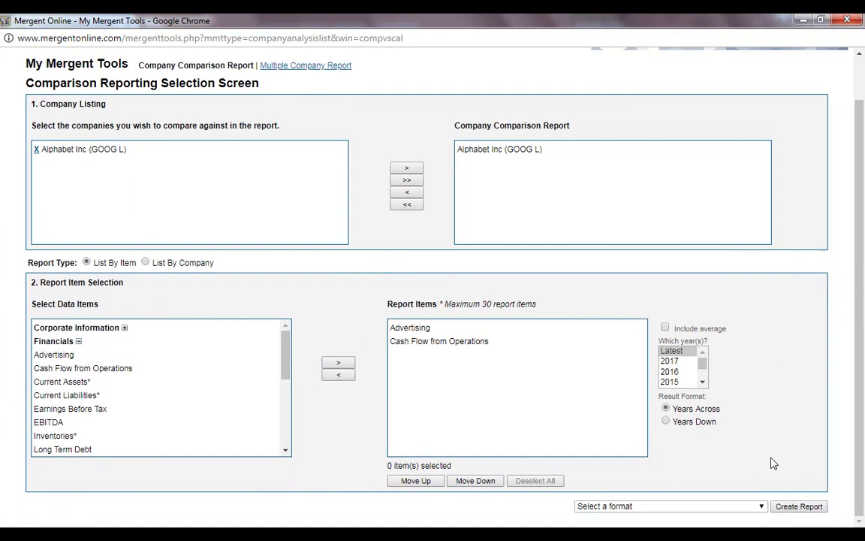
{"action": "left_click", "coordinate": [661, 507]}
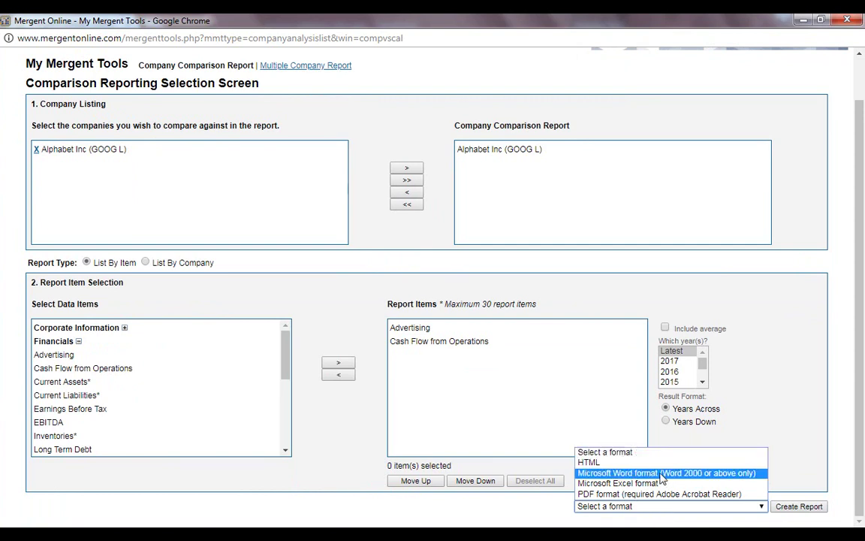
{"action": "left_click", "coordinate": [785, 441]}
{"action": "left_click", "coordinate": [847, 20]}
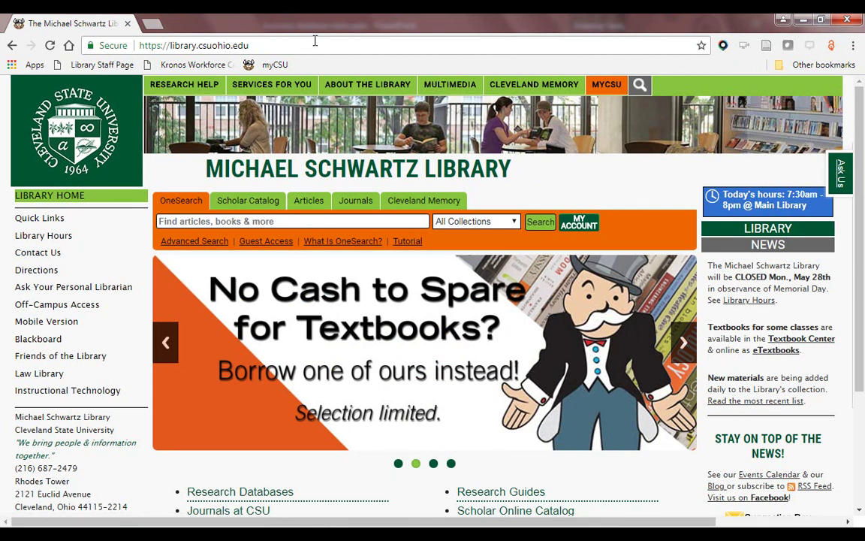
Step: Open ReferenceUSA from the R-S section of the library's alphabetical list of research databases
{"action": "left_click", "coordinate": [226, 492]}
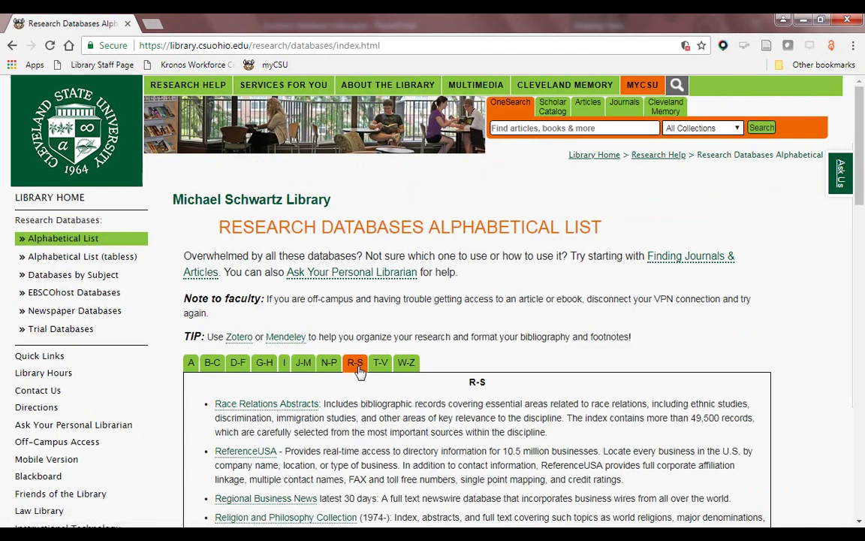
{"action": "scroll", "coordinate": [359, 368], "scroll_direction": "down", "scroll_amount": 1}
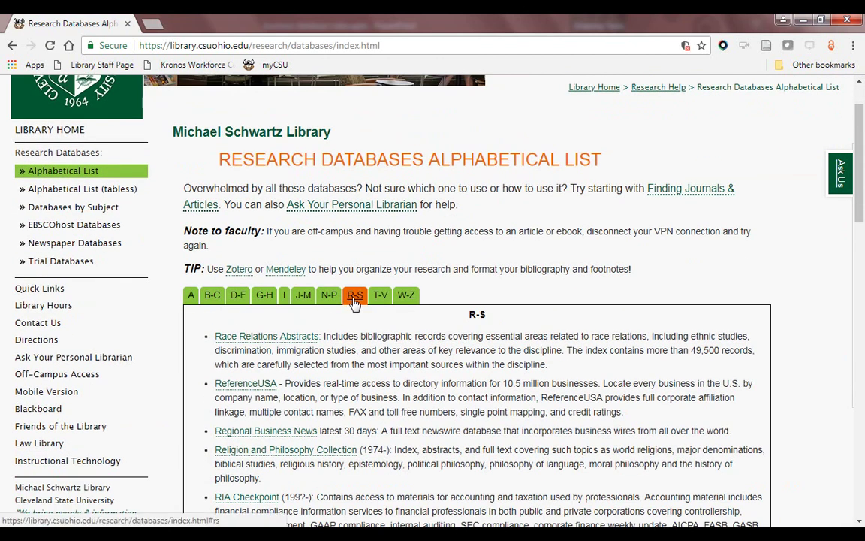
{"action": "left_click", "coordinate": [255, 388]}
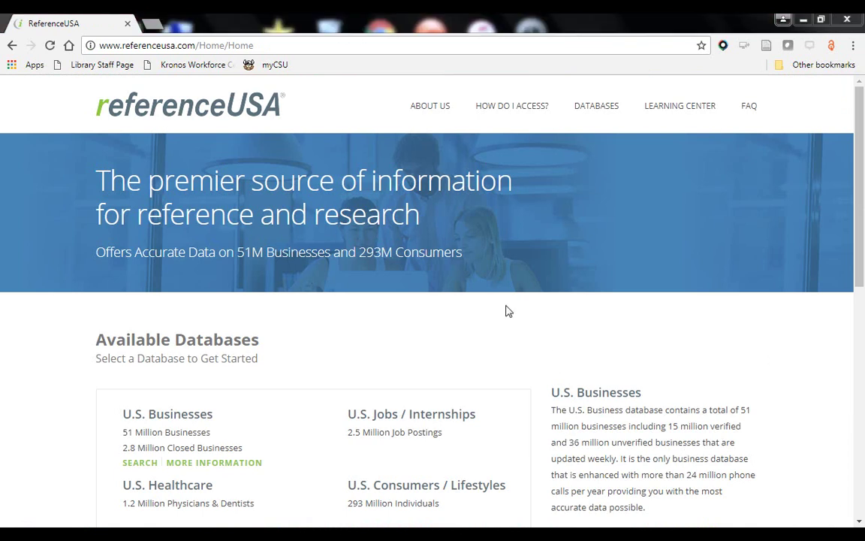
Step: Start an advanced search in ReferenceUSA's U.S. Businesses database
{"action": "scroll", "coordinate": [841, 202], "scroll_direction": "down", "scroll_amount": 1}
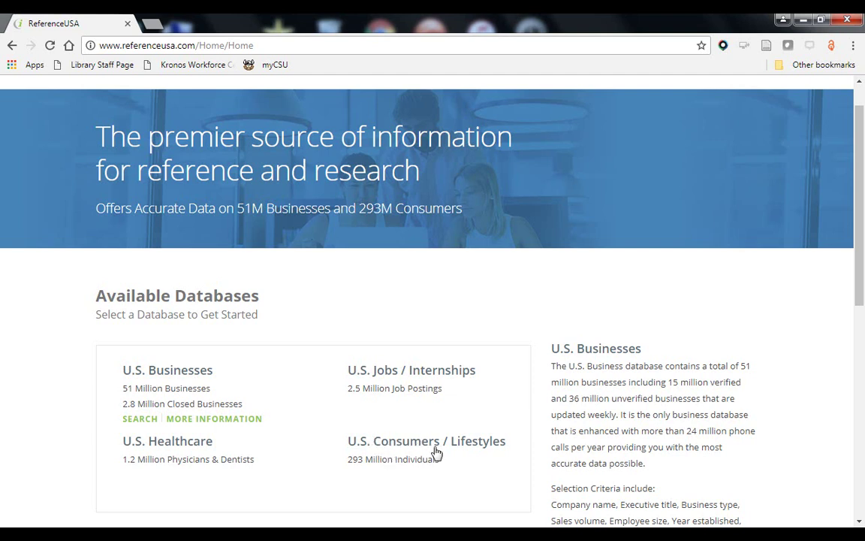
{"action": "mouse_move", "coordinate": [441, 451]}
{"action": "left_click", "coordinate": [142, 420]}
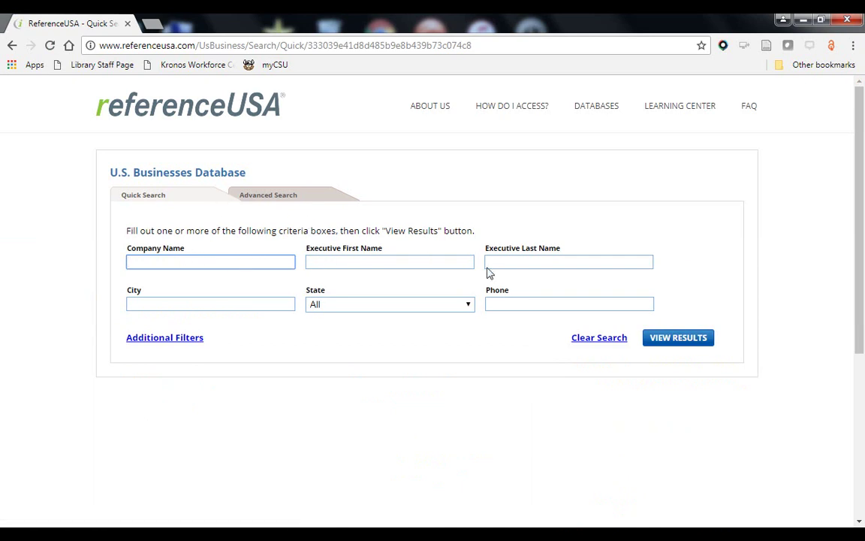
{"action": "left_click", "coordinate": [272, 195]}
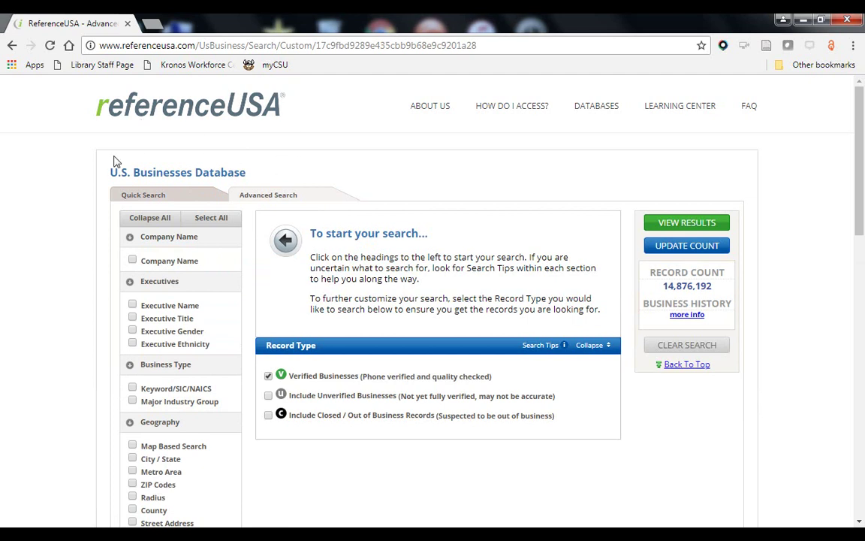
Step: Limit the search to Cuyahoga County, Ohio, with the County criterion and update the record count
{"action": "scroll", "coordinate": [187, 256], "scroll_direction": "down", "scroll_amount": 2}
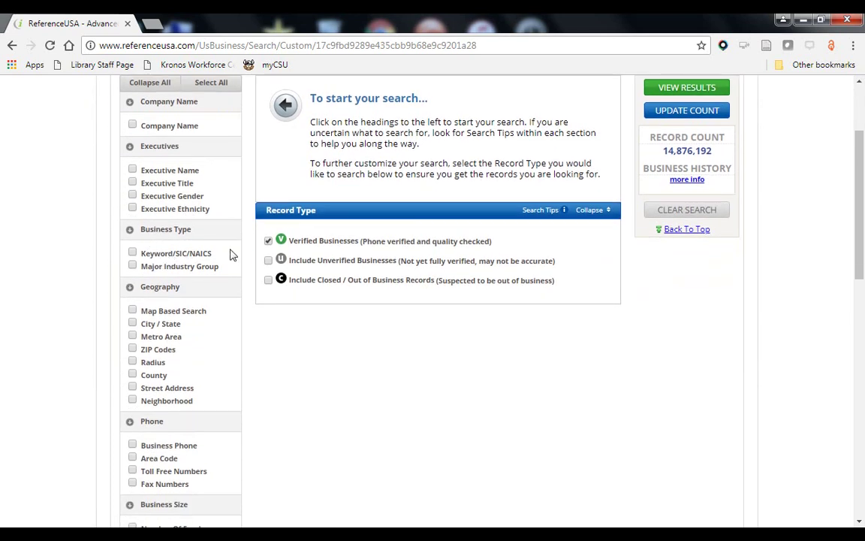
{"action": "left_click", "coordinate": [154, 378]}
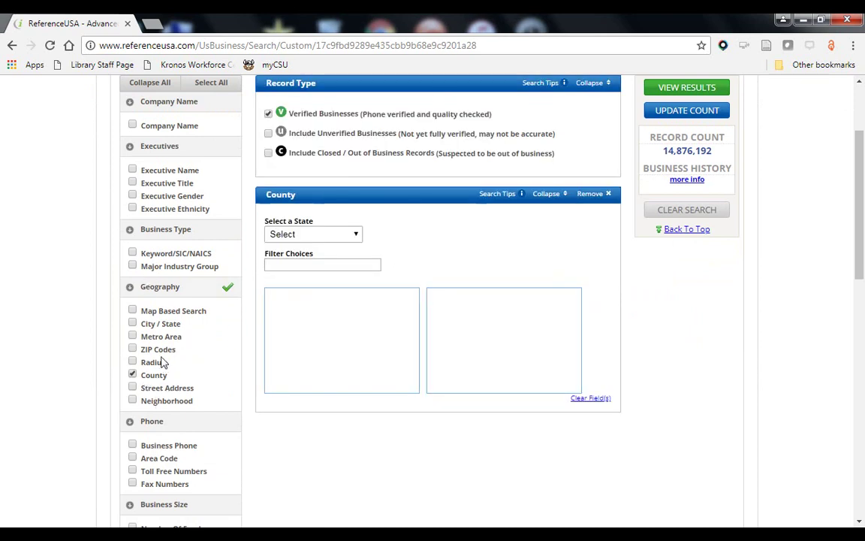
{"action": "left_click", "coordinate": [350, 233]}
{"action": "left_click_drag", "start_coordinate": [355, 270], "coordinate": [353, 368]}
{"action": "left_click", "coordinate": [293, 406]}
{"action": "scroll", "coordinate": [418, 312], "scroll_direction": "down", "scroll_amount": 3}
{"action": "left_click", "coordinate": [308, 344]}
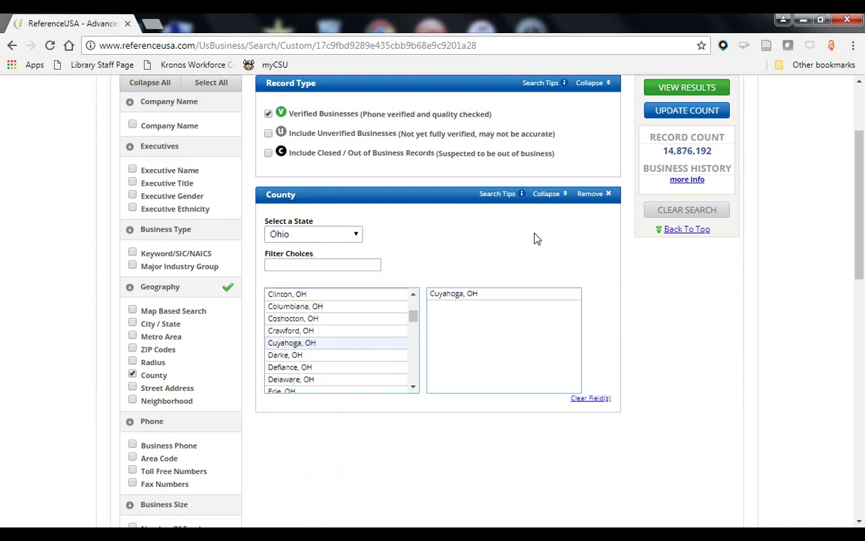
{"action": "scroll", "coordinate": [670, 301], "scroll_direction": "up", "scroll_amount": 1}
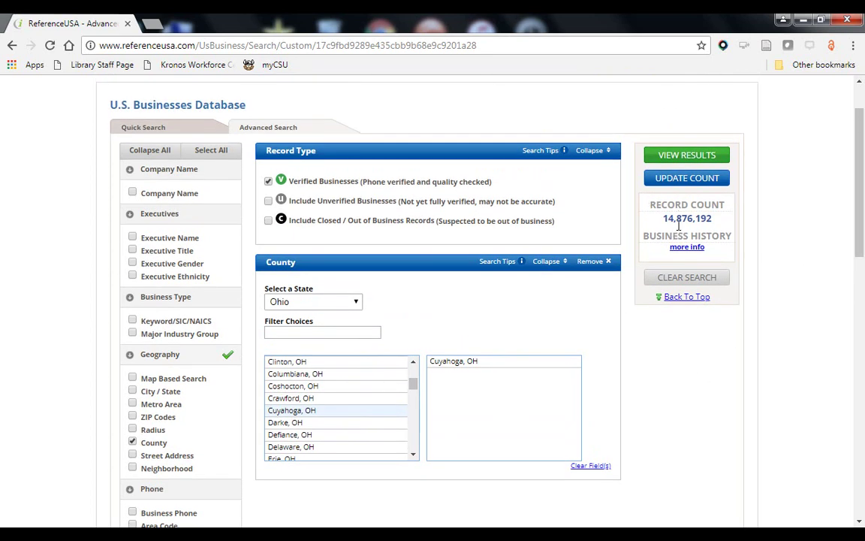
{"action": "scroll", "coordinate": [661, 230], "scroll_direction": "up", "scroll_amount": 1}
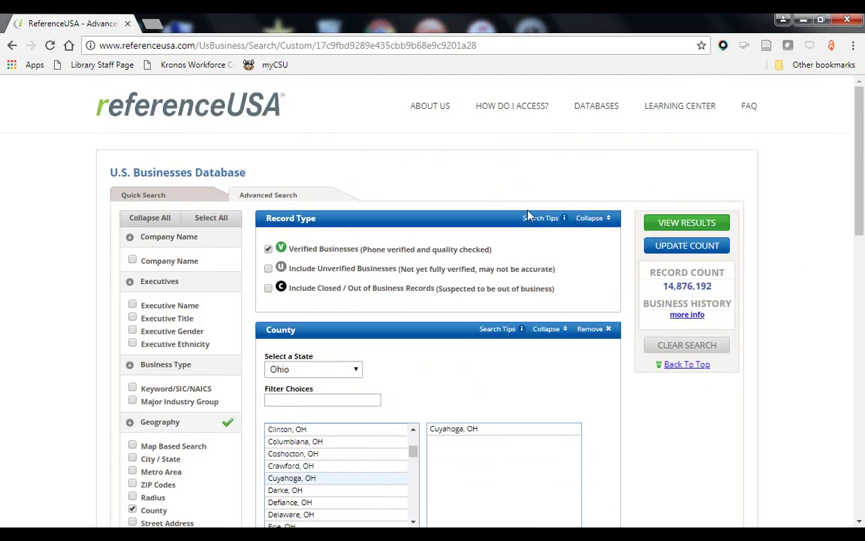
{"action": "left_click", "coordinate": [680, 246]}
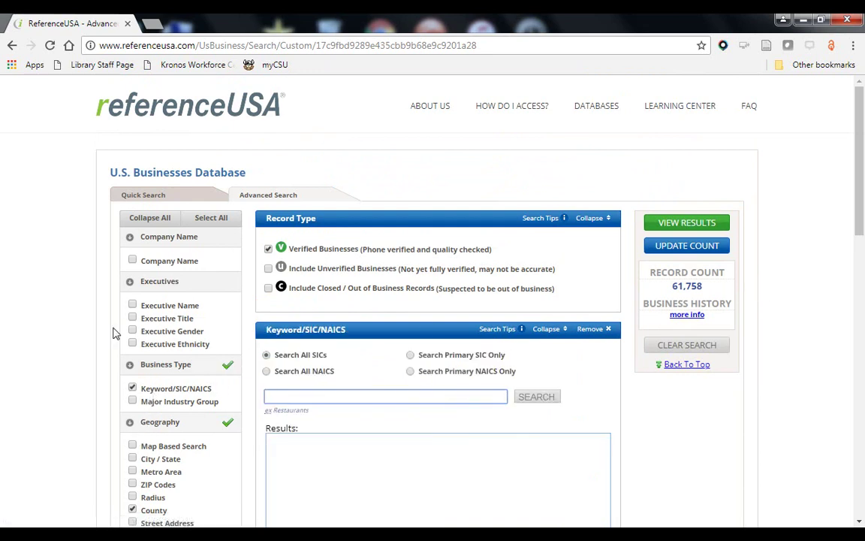
Step: Try a keyword lookup for "coffee shop" across all NAICS codes in the Keyword/SIC/NAICS criterion
{"action": "left_click", "coordinate": [305, 373]}
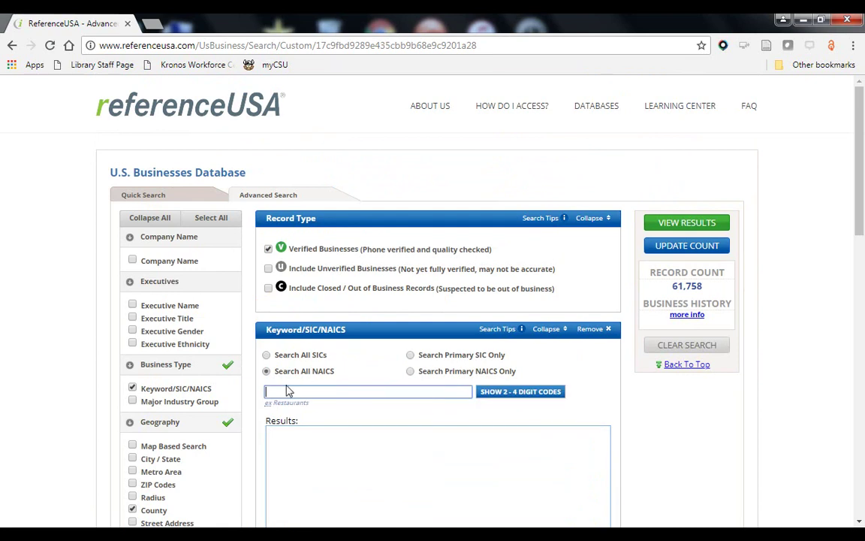
{"action": "left_click", "coordinate": [330, 391]}
{"action": "type", "text": "coffee shop"}
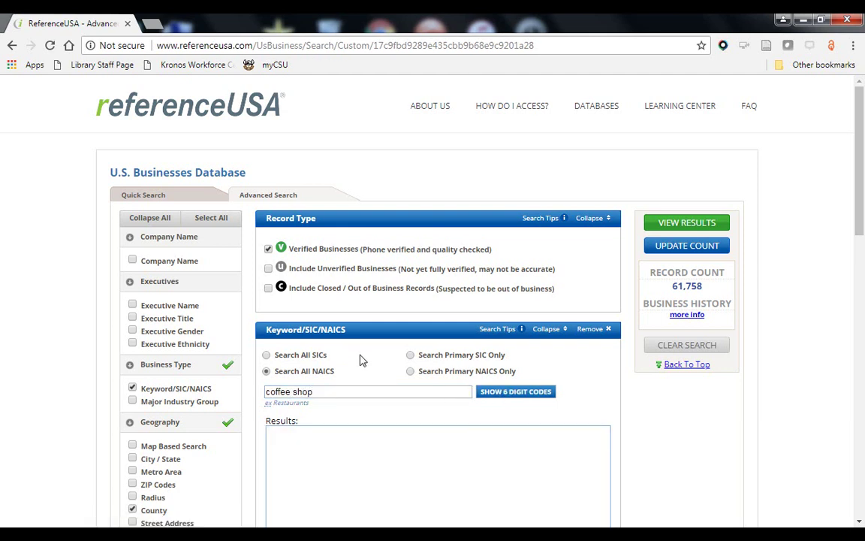
{"action": "scroll", "coordinate": [360, 361], "scroll_direction": "down", "scroll_amount": 2}
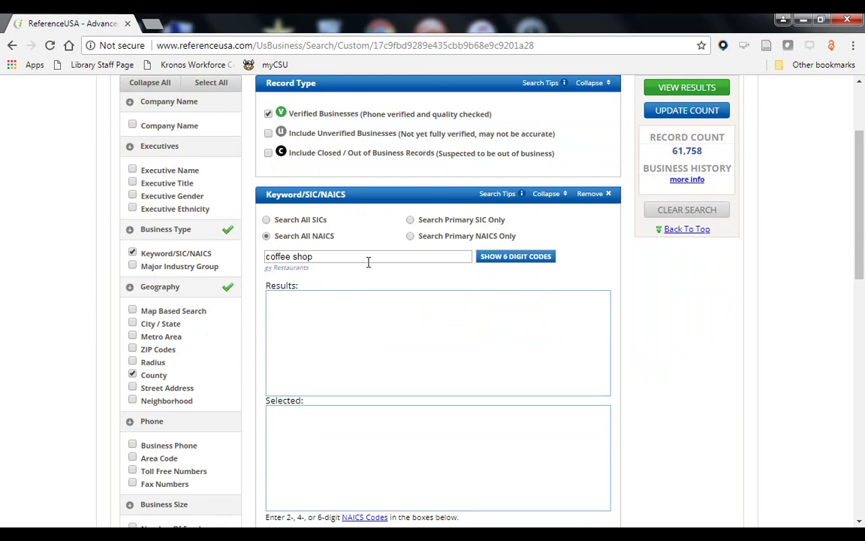
{"action": "left_click_drag", "start_coordinate": [373, 260], "coordinate": [206, 258]}
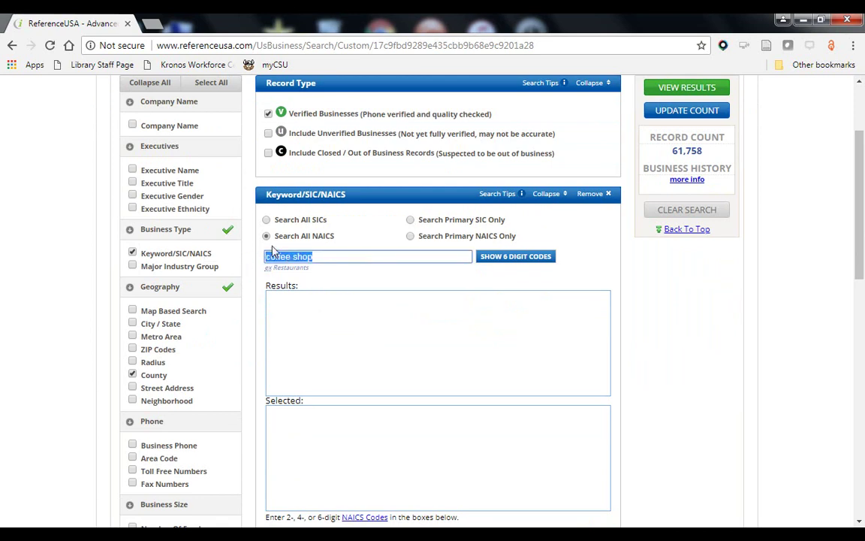
{"action": "left_click", "coordinate": [314, 228]}
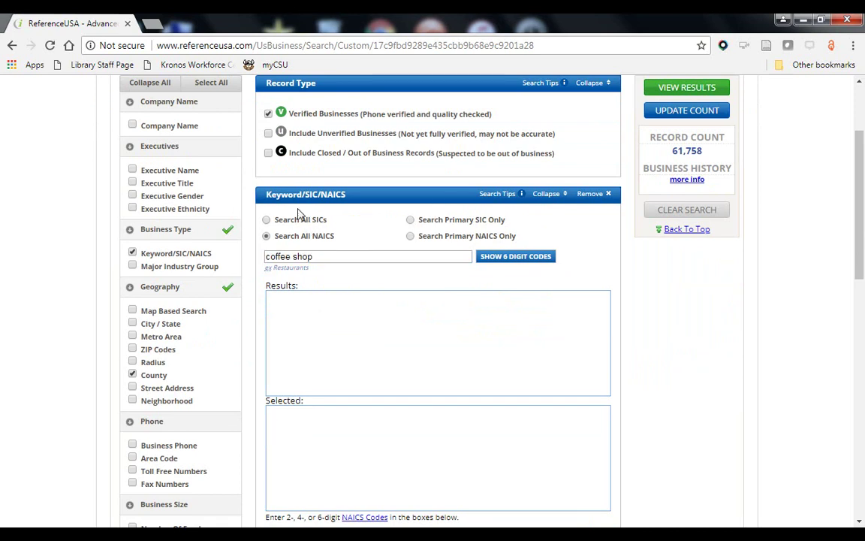
Step: Look up "coffee shop" across all SIC codes and add 581228 - COFFEE SHOPS to the search criteria
{"action": "left_click", "coordinate": [277, 223]}
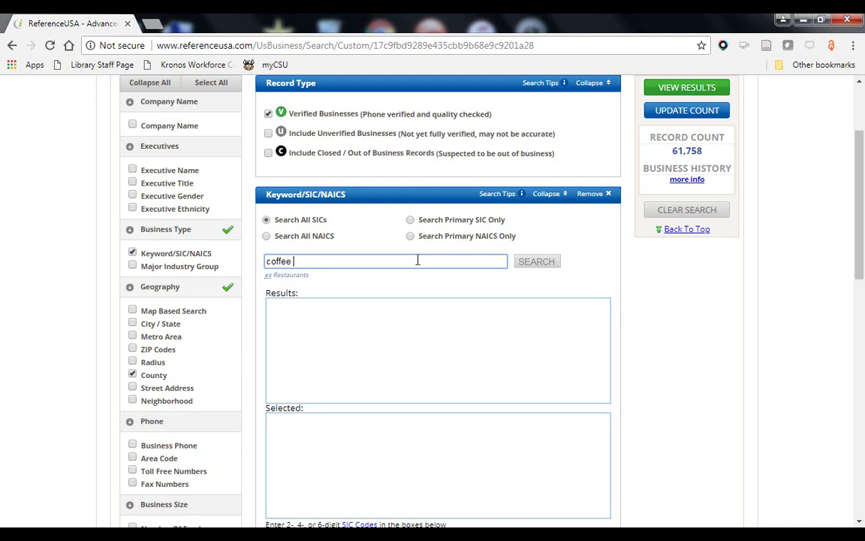
{"action": "left_click", "coordinate": [543, 263]}
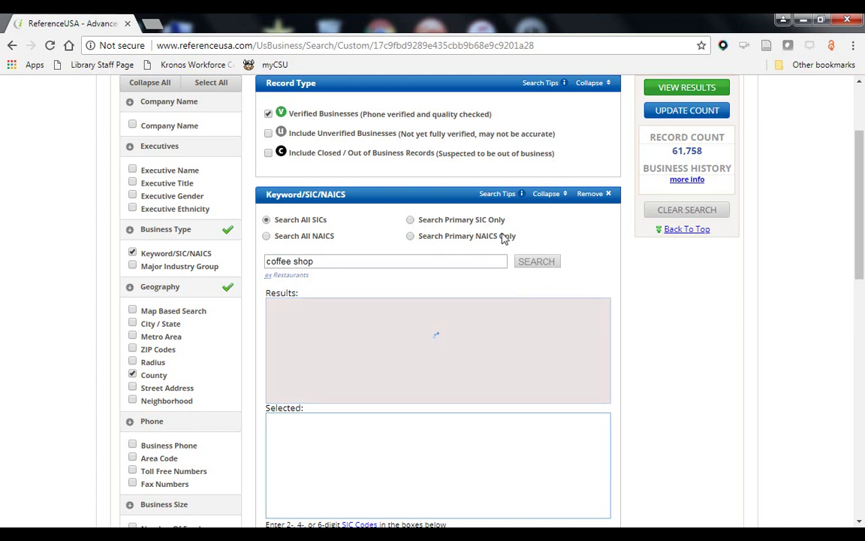
{"action": "left_click", "coordinate": [353, 316]}
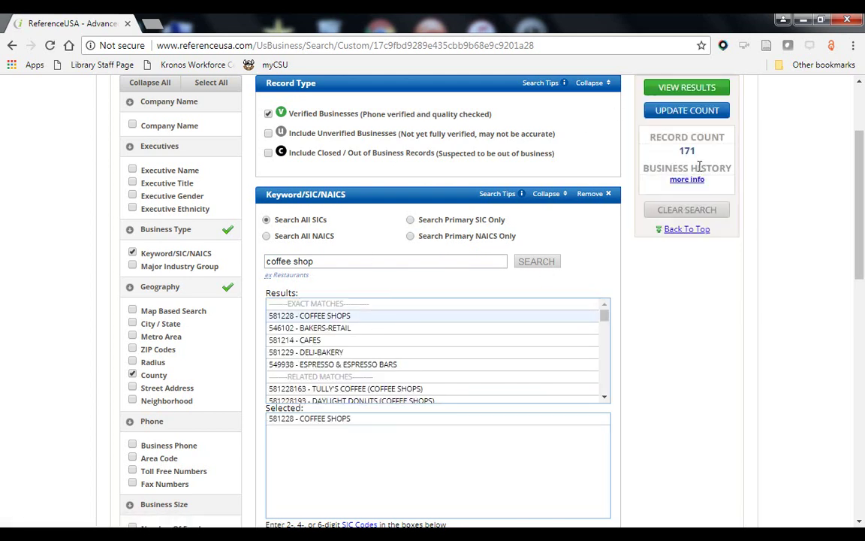
Step: View the search results and browse the coffee shop listings, paging forward to page 4 and back to page 3
{"action": "left_click", "coordinate": [682, 229]}
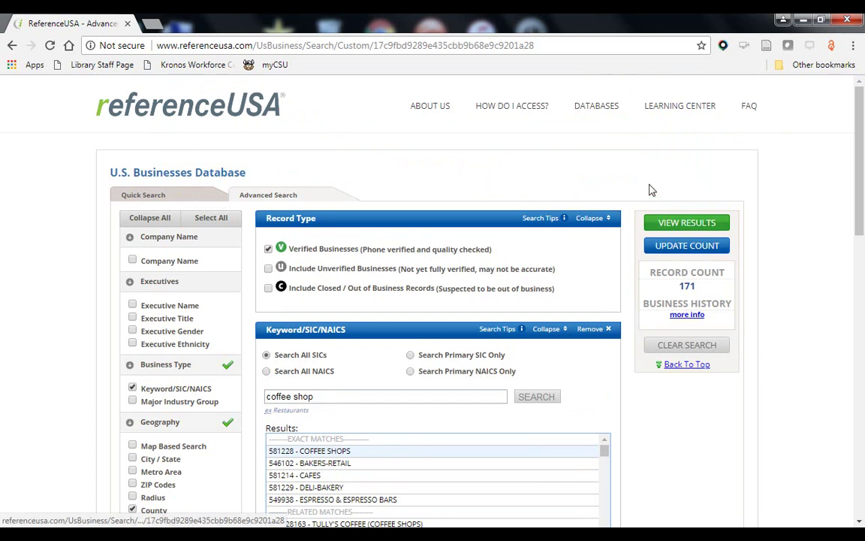
{"action": "left_click", "coordinate": [694, 224]}
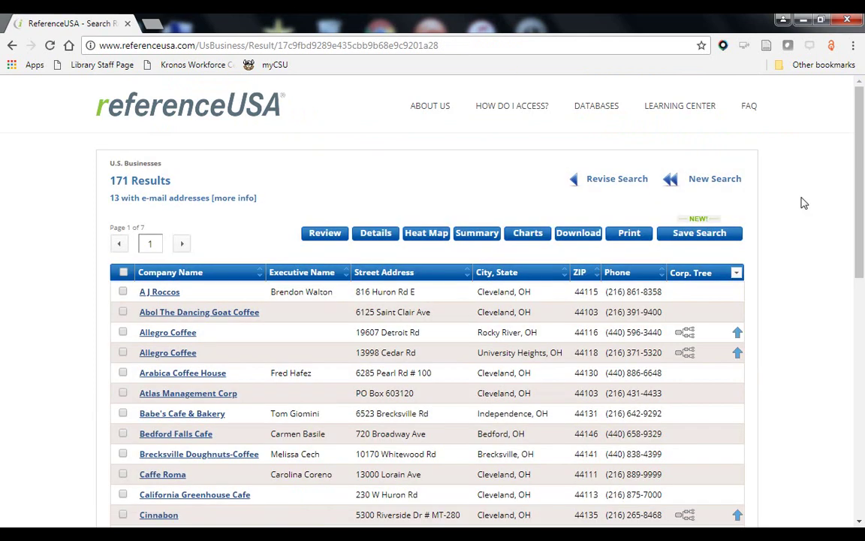
{"action": "left_click_drag", "start_coordinate": [863, 172], "coordinate": [843, 267]}
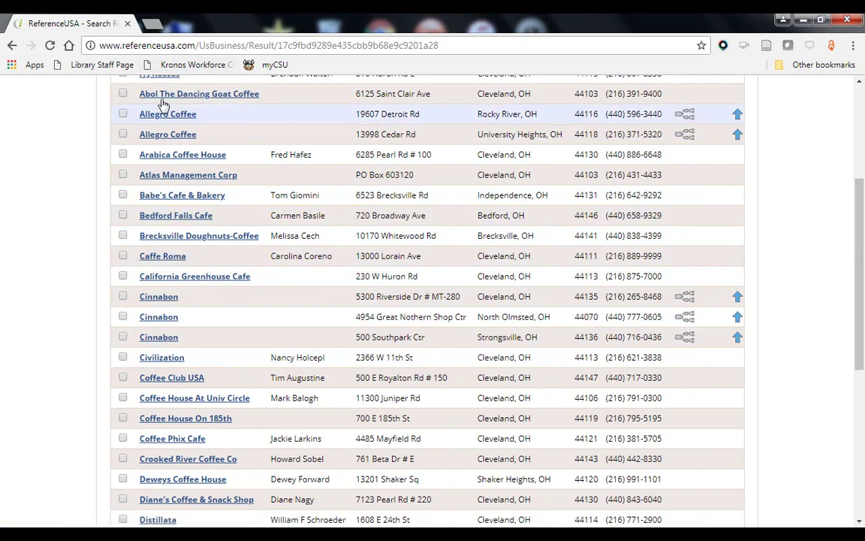
{"action": "scroll", "coordinate": [173, 199], "scroll_direction": "down", "scroll_amount": 1}
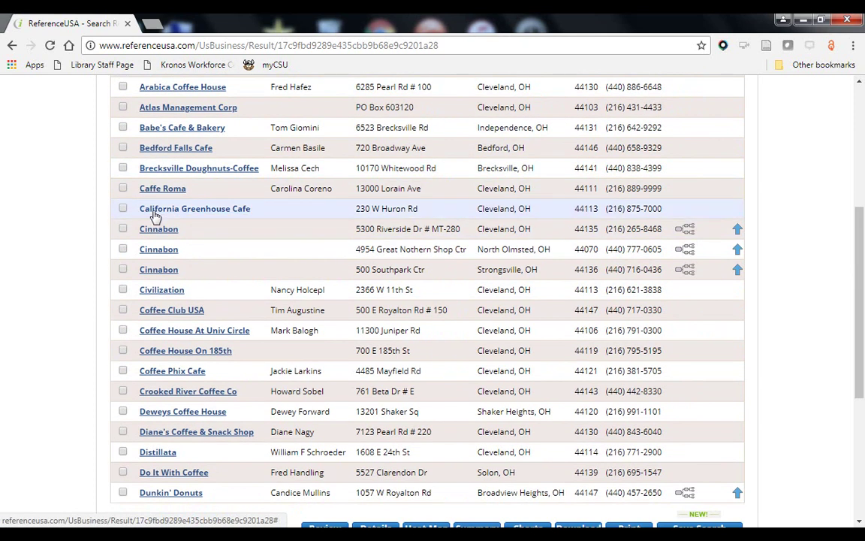
{"action": "scroll", "coordinate": [154, 217], "scroll_direction": "down", "scroll_amount": 3}
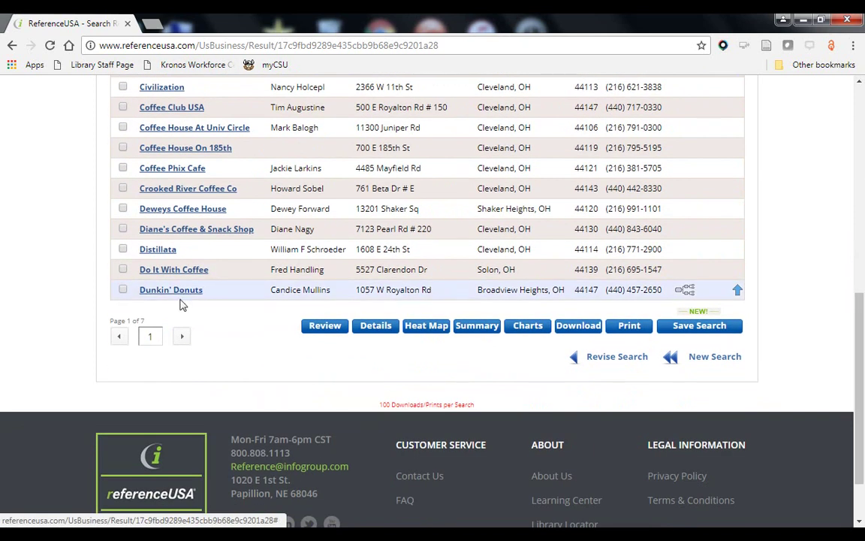
{"action": "left_click", "coordinate": [182, 337]}
{"action": "left_click", "coordinate": [181, 336]}
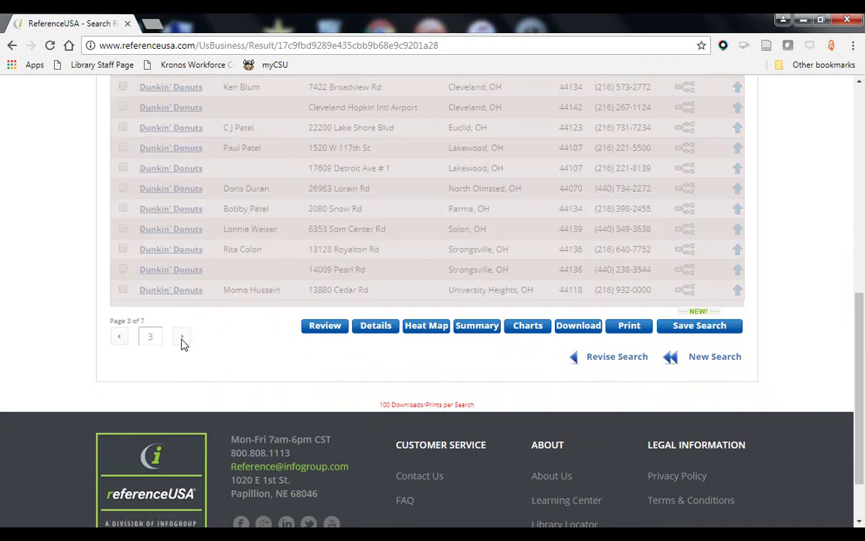
{"action": "scroll", "coordinate": [180, 338], "scroll_direction": "up", "scroll_amount": 2}
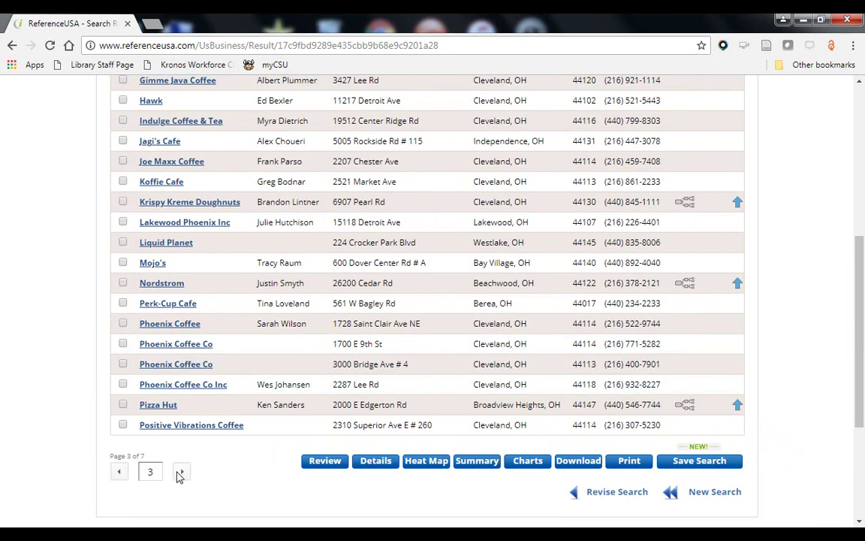
{"action": "left_click", "coordinate": [181, 471]}
{"action": "left_click", "coordinate": [120, 472]}
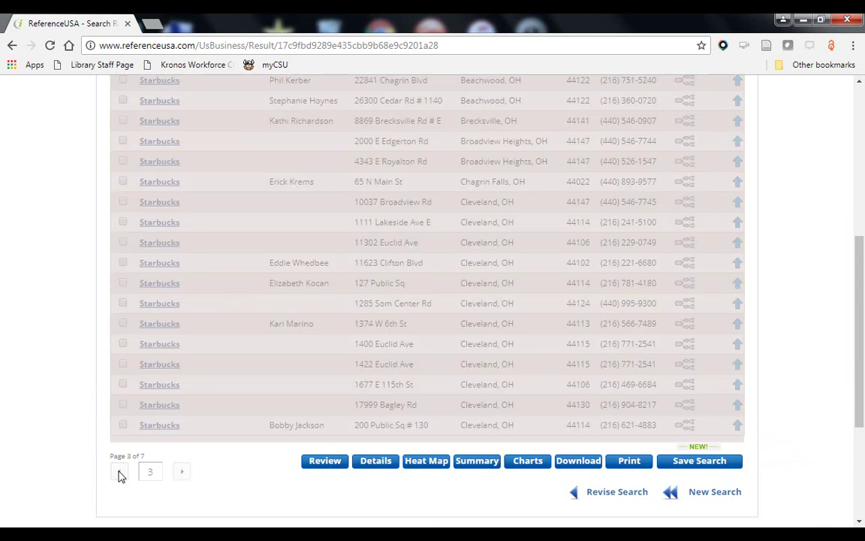
Step: Open the Joe Maxx Coffee record and review its location info, job listings and industry profile
{"action": "scroll", "coordinate": [248, 449], "scroll_direction": "up", "scroll_amount": 2}
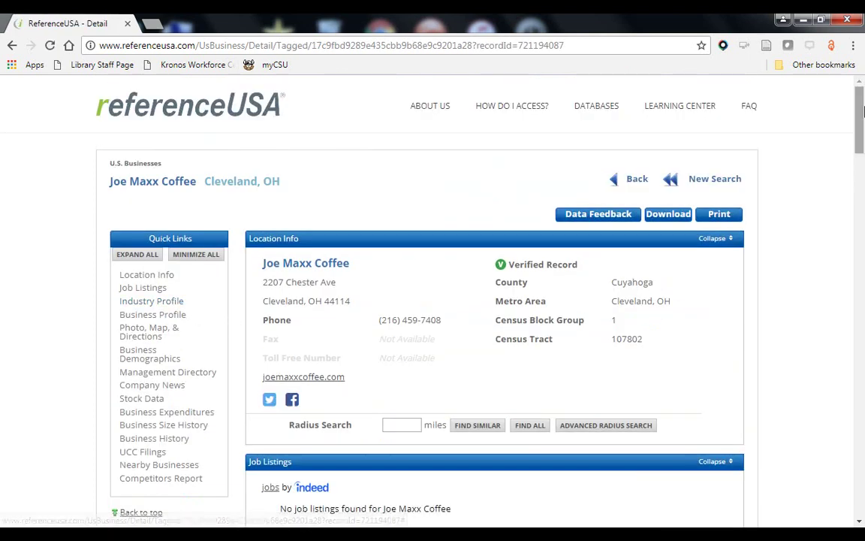
{"action": "scroll", "coordinate": [863, 107], "scroll_direction": "down", "scroll_amount": 1}
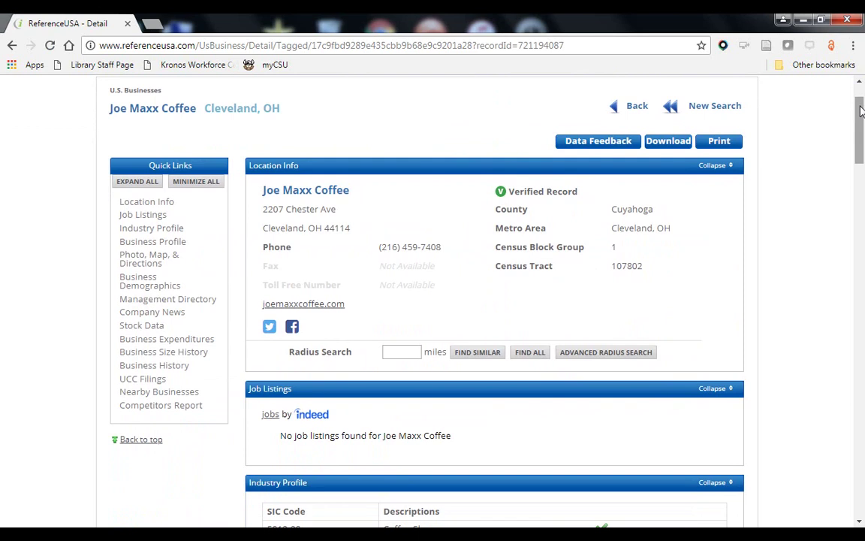
{"action": "scroll", "coordinate": [777, 105], "scroll_direction": "down", "scroll_amount": 1}
{"action": "scroll", "coordinate": [781, 107], "scroll_direction": "up", "scroll_amount": 2}
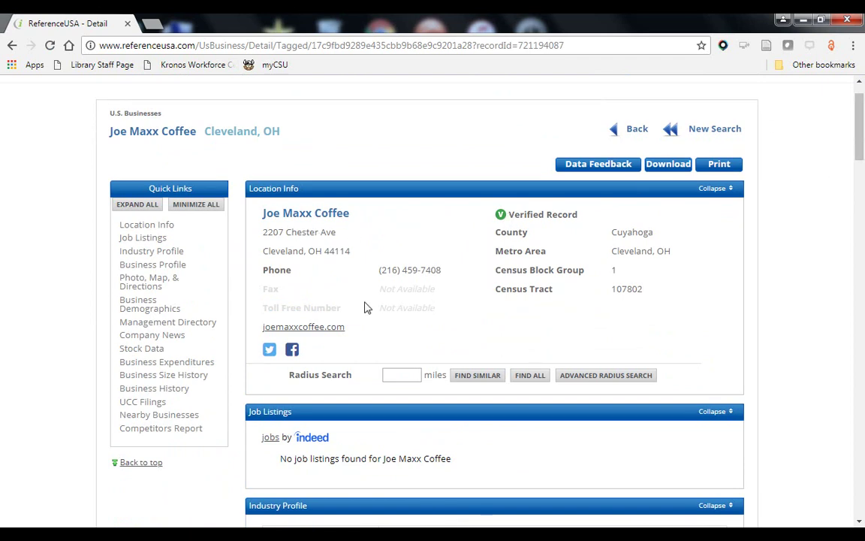
{"action": "left_click_drag", "start_coordinate": [860, 149], "coordinate": [860, 180]}
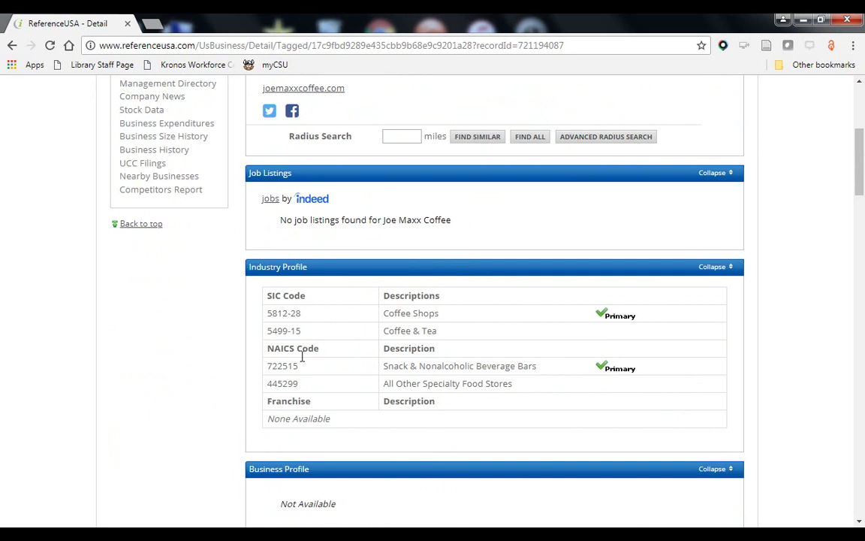
Step: Review the Joe Maxx Coffee record's business demographics, management directory, business expenditures and size history, and return to the results list
{"action": "left_click_drag", "start_coordinate": [861, 154], "coordinate": [862, 222]}
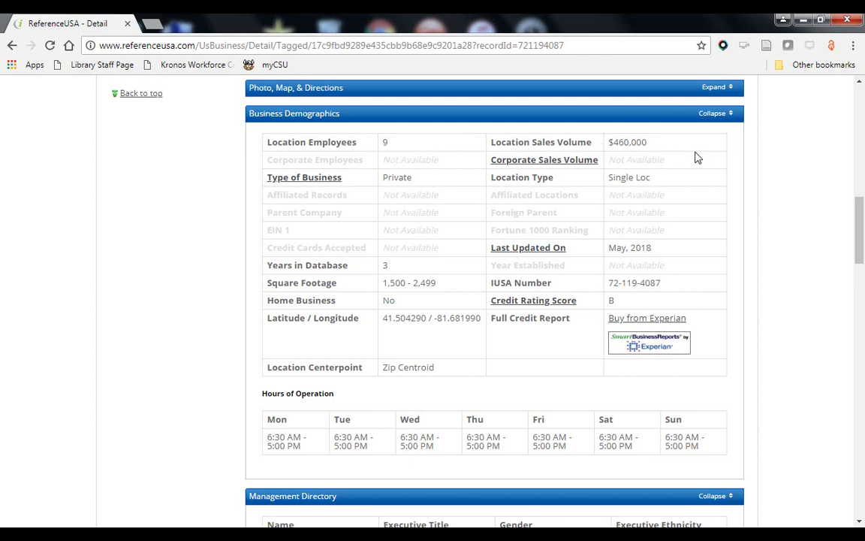
{"action": "scroll", "coordinate": [861, 214], "scroll_direction": "up", "scroll_amount": 1}
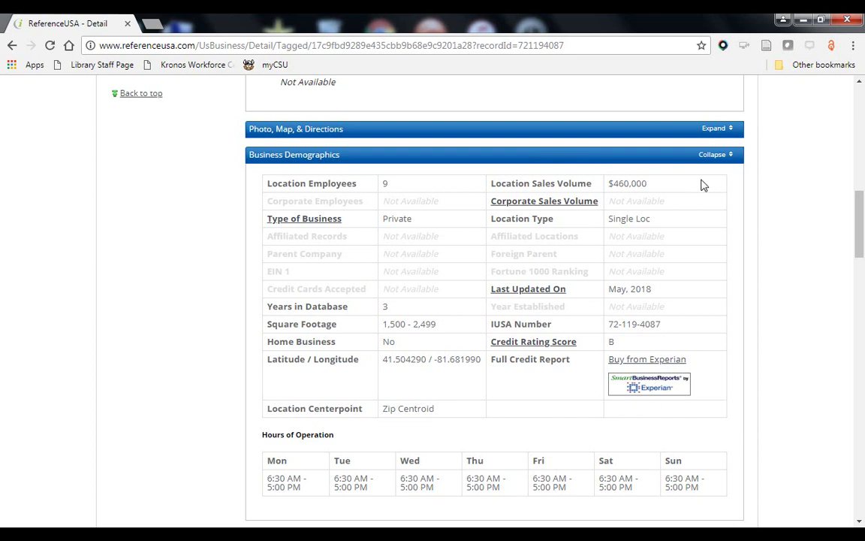
{"action": "left_click_drag", "start_coordinate": [863, 205], "coordinate": [861, 269]}
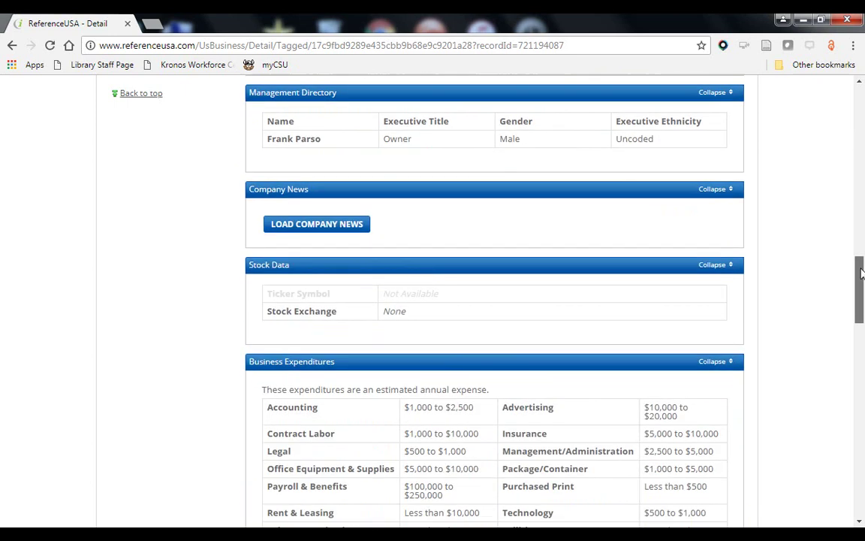
{"action": "scroll", "coordinate": [358, 198], "scroll_direction": "down", "scroll_amount": 4}
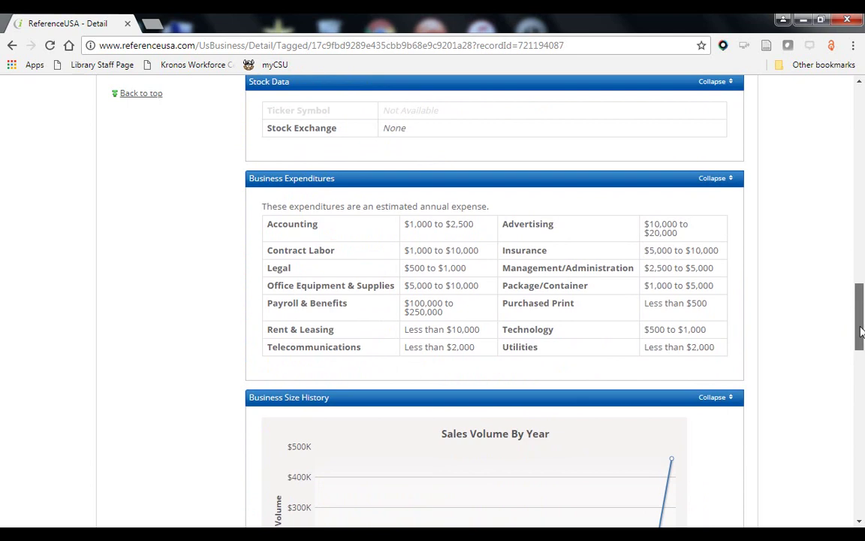
{"action": "left_click_drag", "start_coordinate": [862, 331], "coordinate": [862, 340]}
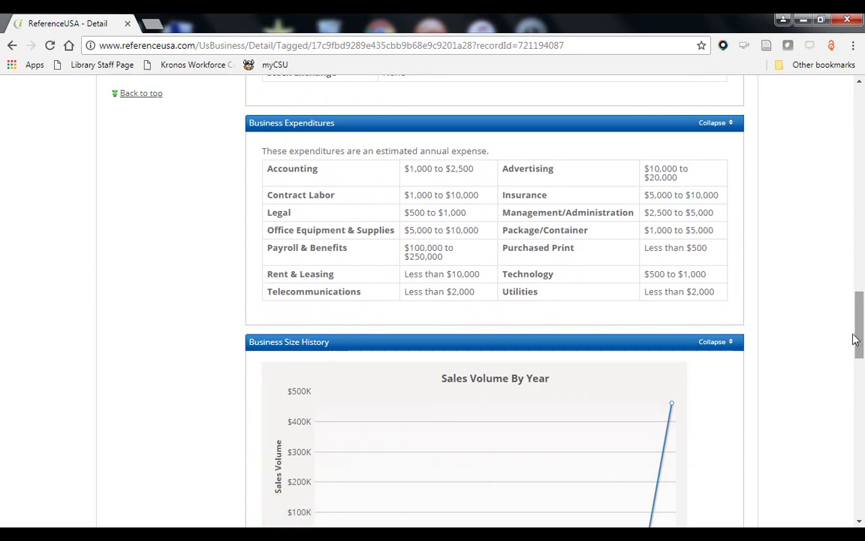
{"action": "left_click_drag", "start_coordinate": [862, 340], "coordinate": [863, 245]}
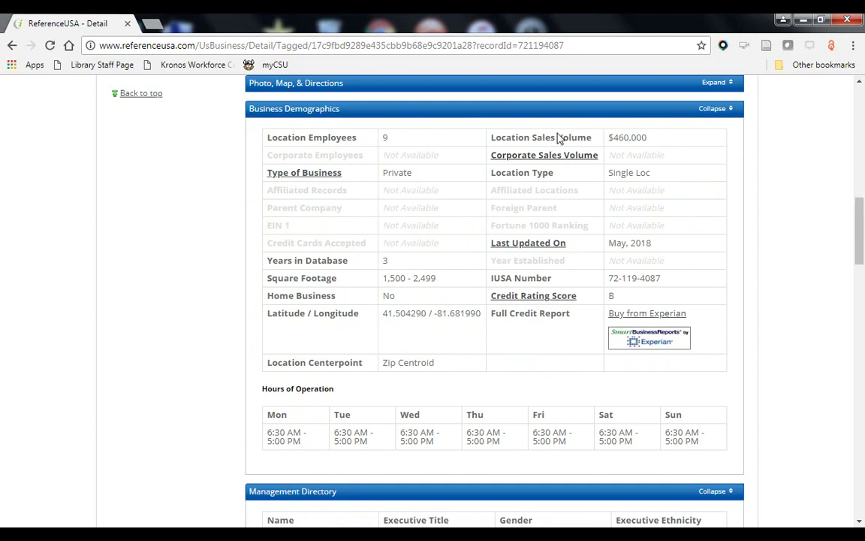
{"action": "left_click_drag", "start_coordinate": [863, 223], "coordinate": [863, 108]}
{"action": "left_click", "coordinate": [632, 180]}
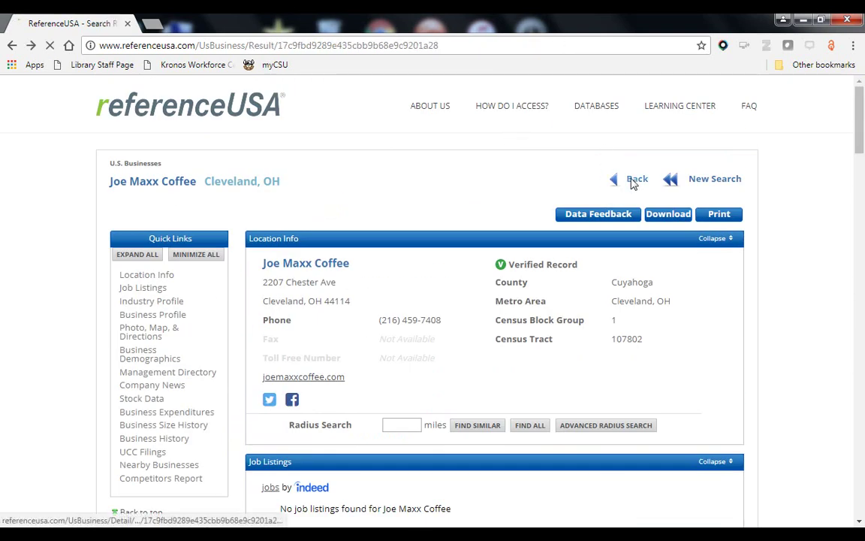
Step: View the search's summary charts by city, sales volume and employee size, and return to the results list
{"action": "scroll", "coordinate": [396, 209], "scroll_direction": "up", "scroll_amount": 4}
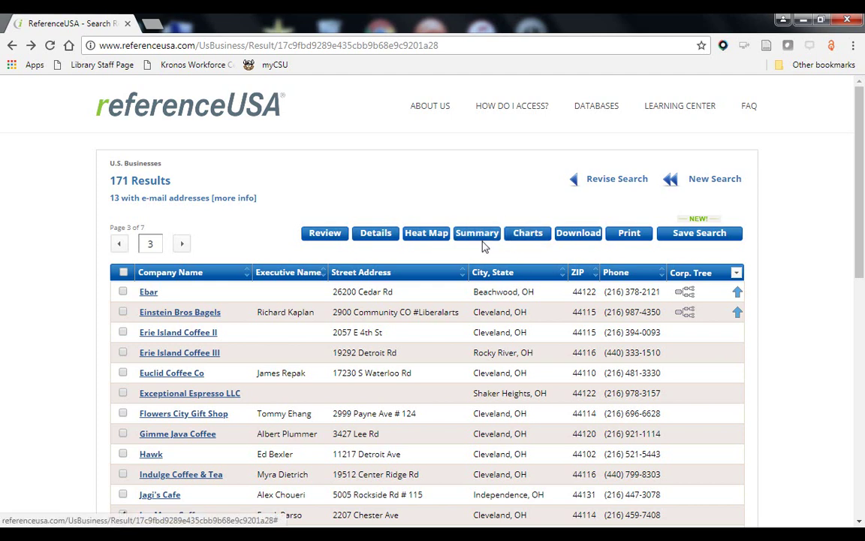
{"action": "left_click", "coordinate": [516, 235]}
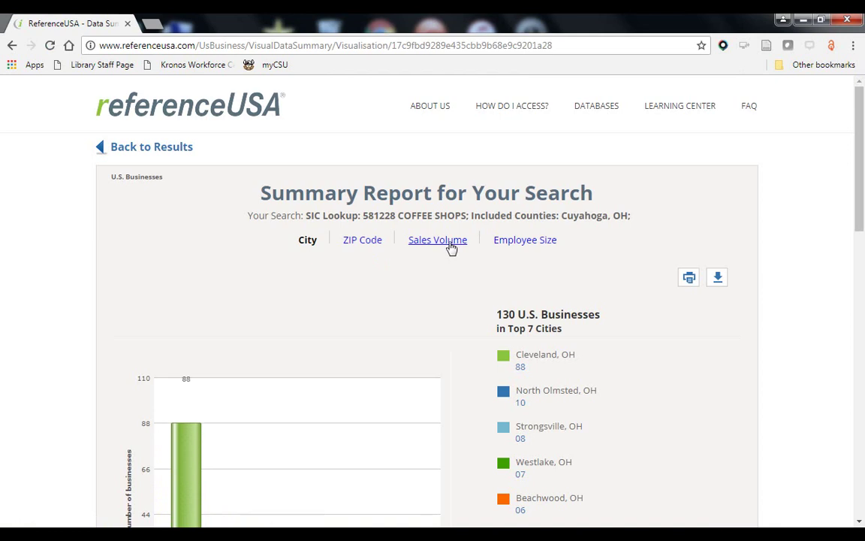
{"action": "left_click", "coordinate": [417, 247]}
{"action": "left_click", "coordinate": [524, 245]}
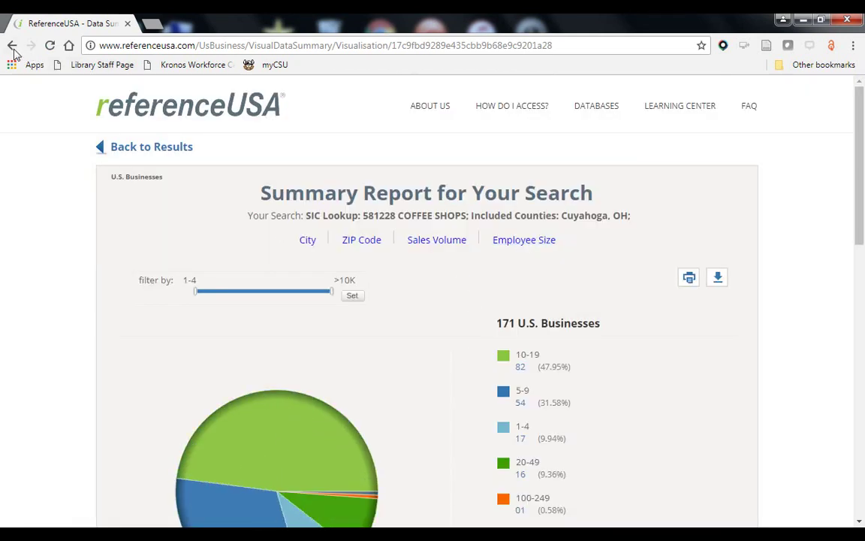
{"action": "left_click", "coordinate": [12, 46]}
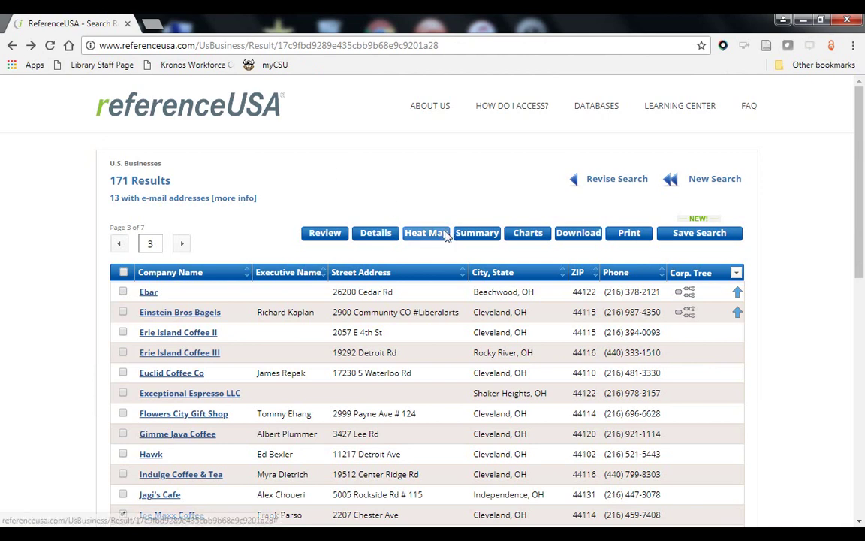
Step: Examine the heat map of coffee shop locations in Cuyahoga County and return to the results list
{"action": "left_click", "coordinate": [434, 230]}
{"action": "scroll", "coordinate": [307, 205], "scroll_direction": "down", "scroll_amount": 3}
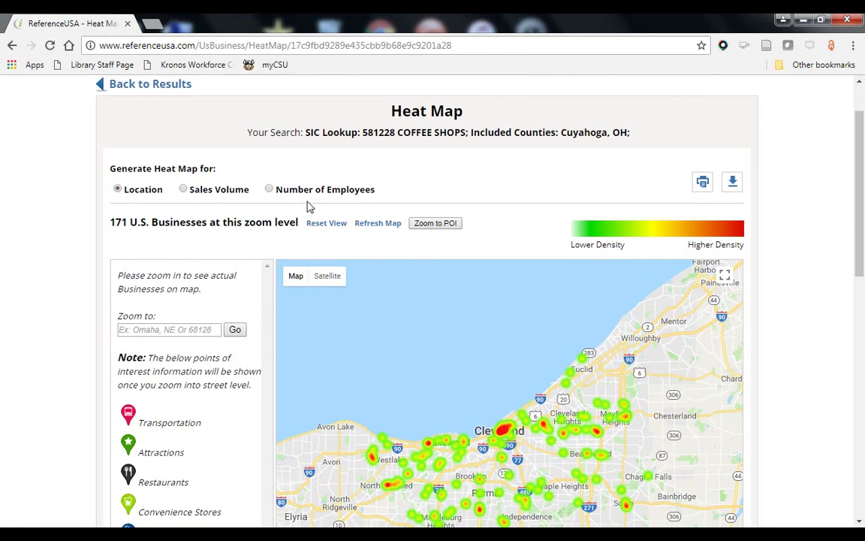
{"action": "scroll", "coordinate": [214, 204], "scroll_direction": "down", "scroll_amount": 2}
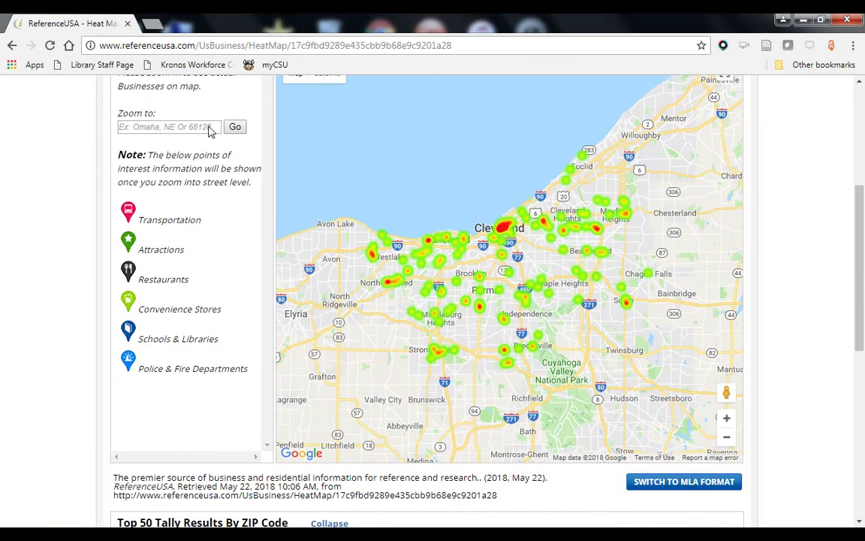
{"action": "left_click", "coordinate": [11, 45]}
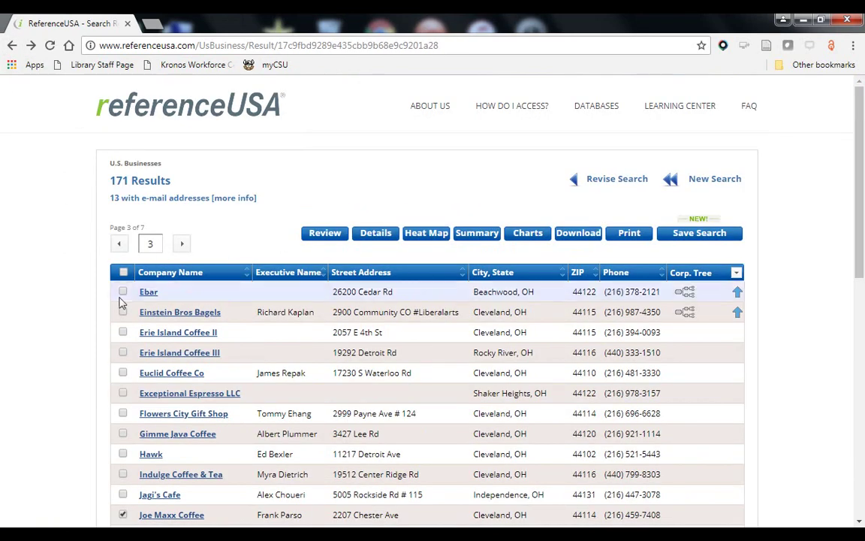
Step: Select all records on page 3 of the results and open the download options for them
{"action": "scroll", "coordinate": [123, 218], "scroll_direction": "down", "scroll_amount": 1}
{"action": "left_click", "coordinate": [124, 209]}
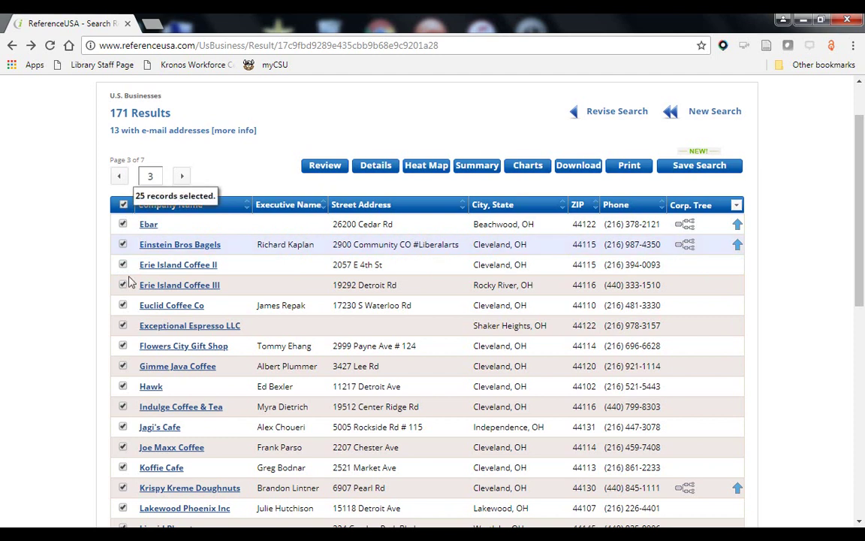
{"action": "left_click", "coordinate": [566, 174]}
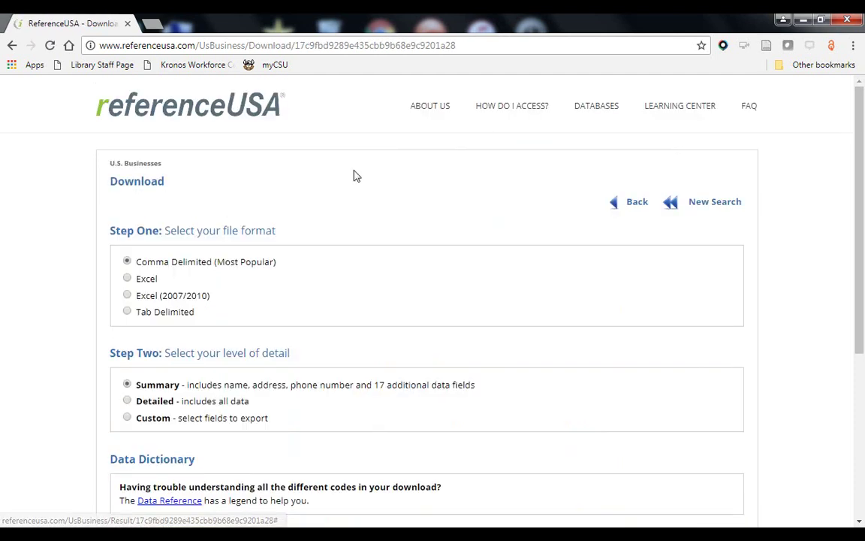
Step: Choose Excel format and Custom detail for the download, review the exportable fields, and go back to the results without downloading
{"action": "scroll", "coordinate": [226, 240], "scroll_direction": "down", "scroll_amount": 2}
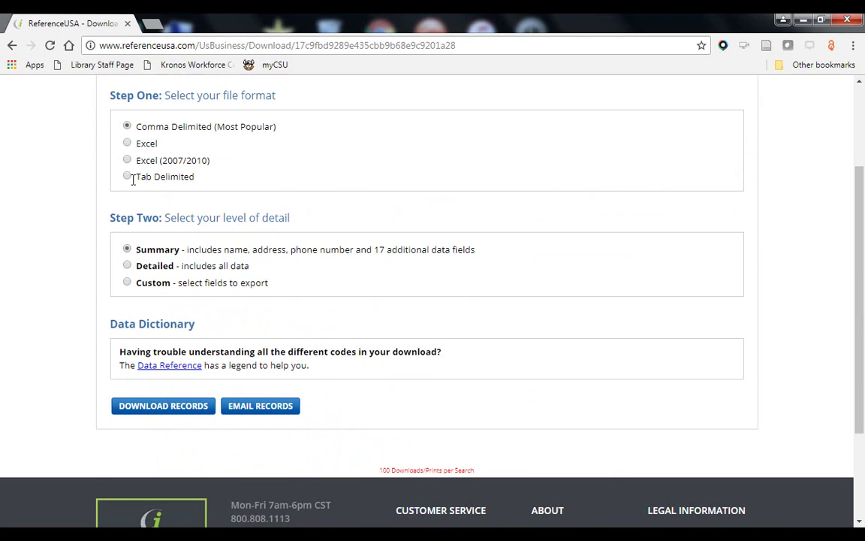
{"action": "left_click", "coordinate": [127, 143]}
{"action": "left_click", "coordinate": [139, 283]}
{"action": "scroll", "coordinate": [38, 270], "scroll_direction": "down", "scroll_amount": 3}
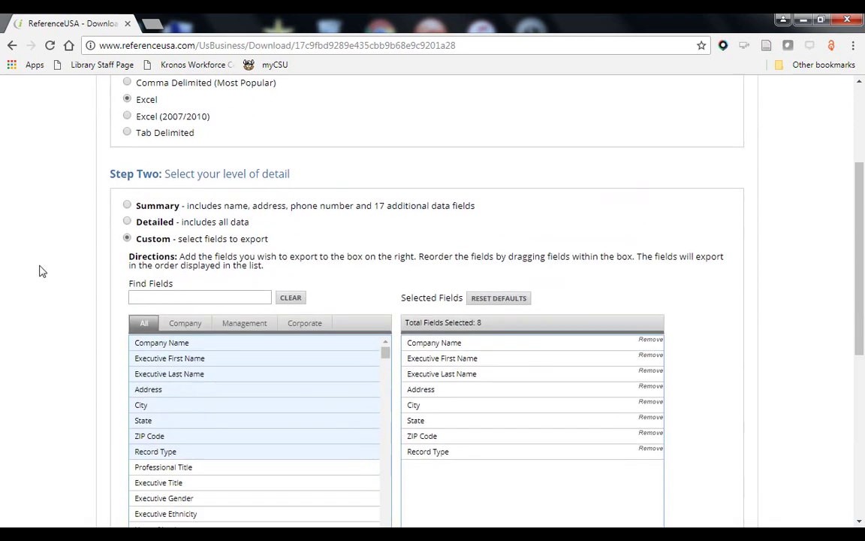
{"action": "scroll", "coordinate": [385, 208], "scroll_direction": "down", "scroll_amount": 1}
{"action": "left_click_drag", "start_coordinate": [385, 208], "coordinate": [48, 402]}
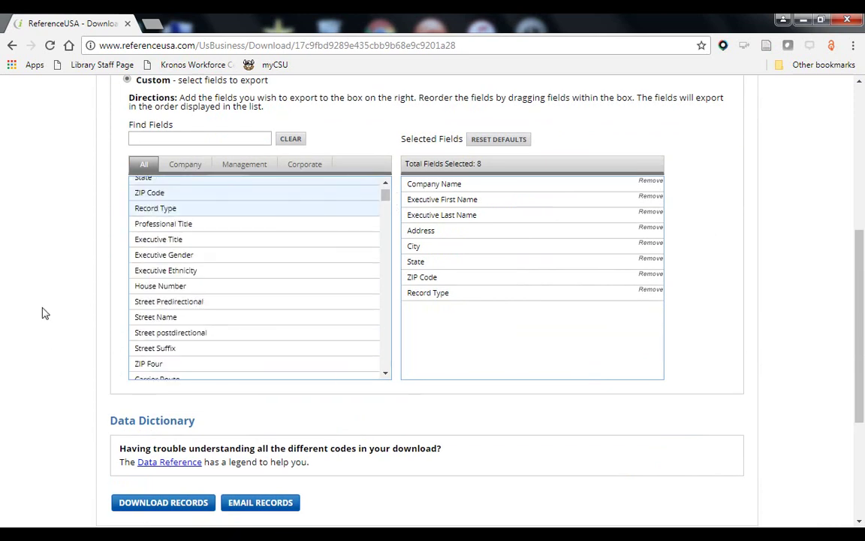
{"action": "scroll", "coordinate": [42, 311], "scroll_direction": "up", "scroll_amount": 5}
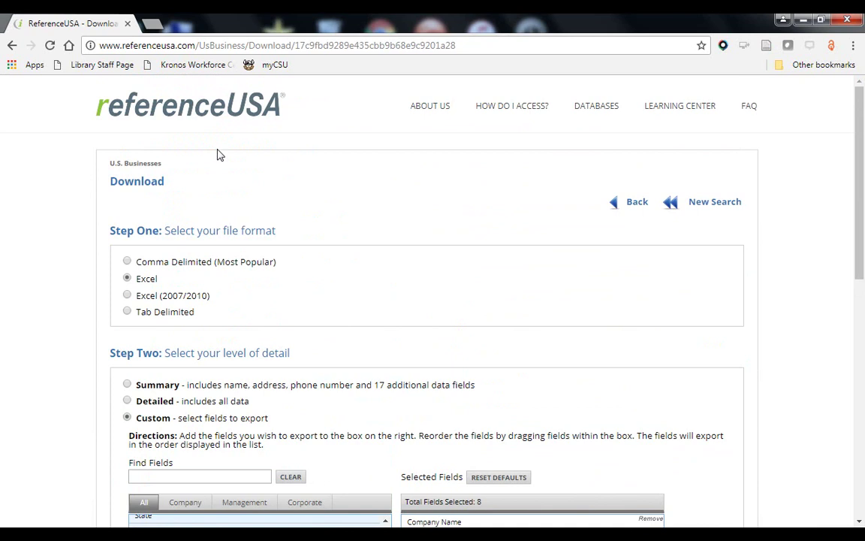
{"action": "left_click", "coordinate": [11, 45]}
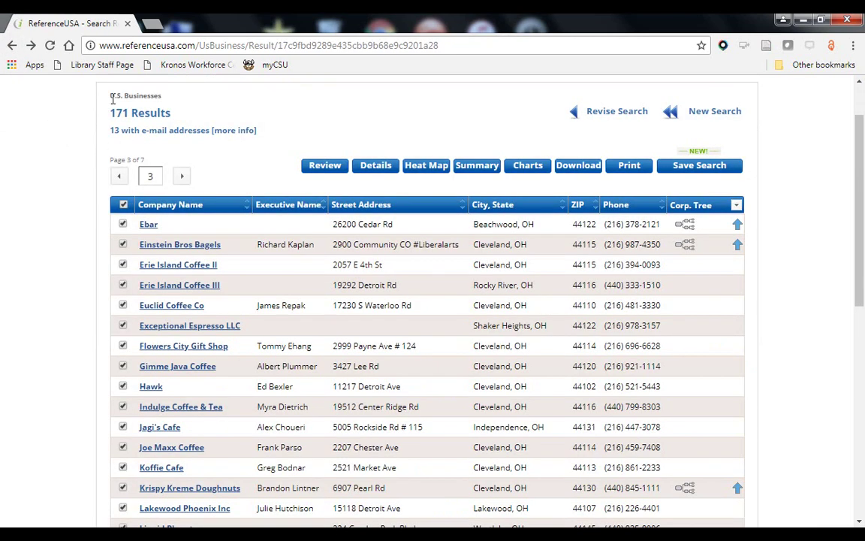
{"action": "scroll", "coordinate": [190, 131], "scroll_direction": "down", "scroll_amount": 3}
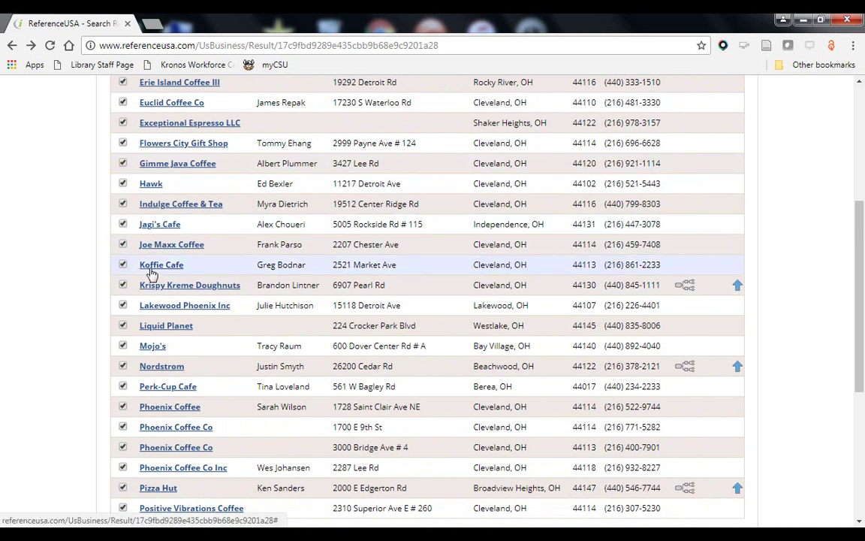
{"action": "scroll", "coordinate": [150, 275], "scroll_direction": "up", "scroll_amount": 2}
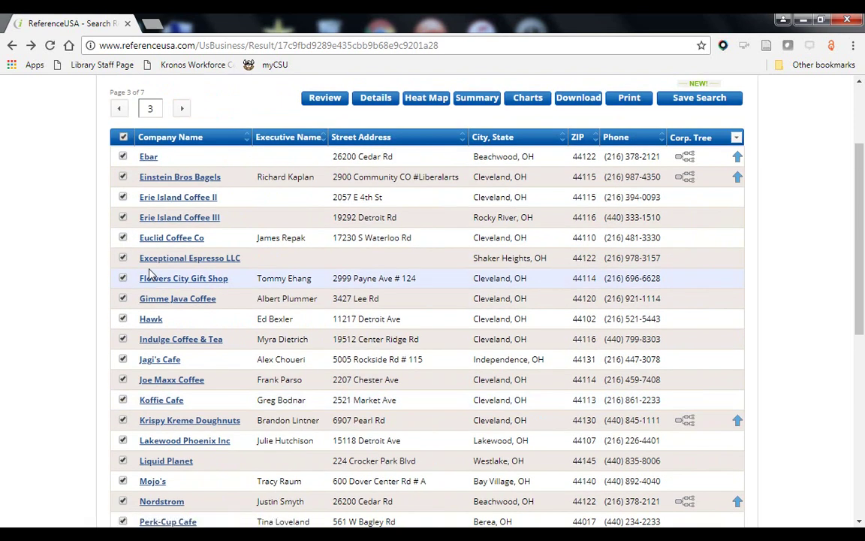
{"action": "scroll", "coordinate": [149, 275], "scroll_direction": "up", "scroll_amount": 2}
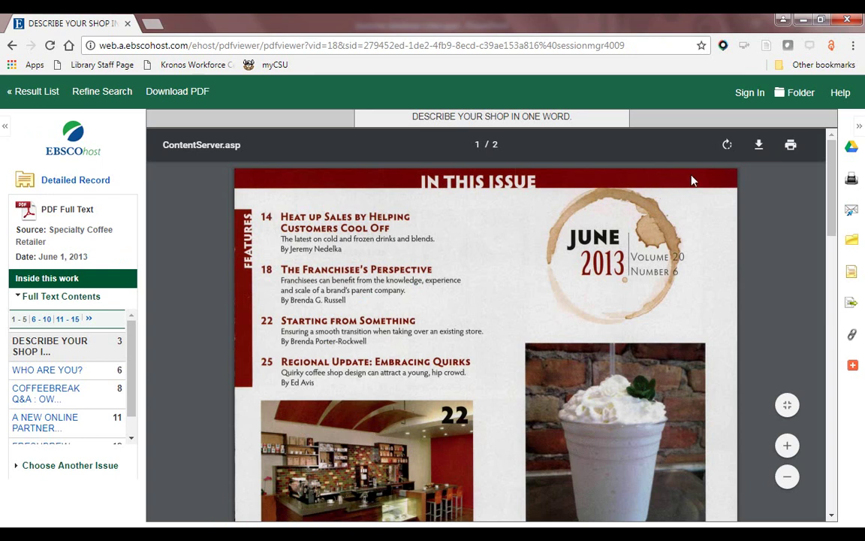
Step: Look through the full-text PDF of the Hot Drinks Industry Profile: Asia-Pacific in EBSCOhost
{"action": "scroll", "coordinate": [700, 177], "scroll_direction": "down", "scroll_amount": 5}
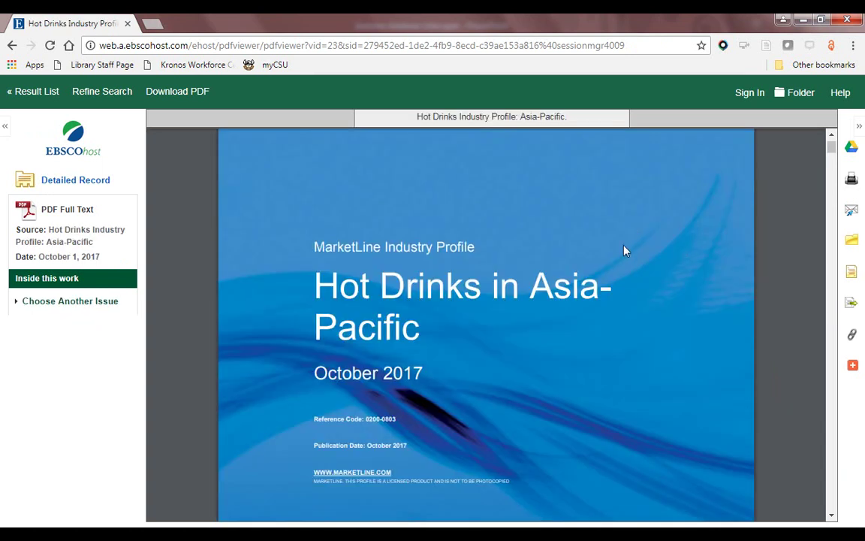
{"action": "mouse_move", "coordinate": [530, 315]}
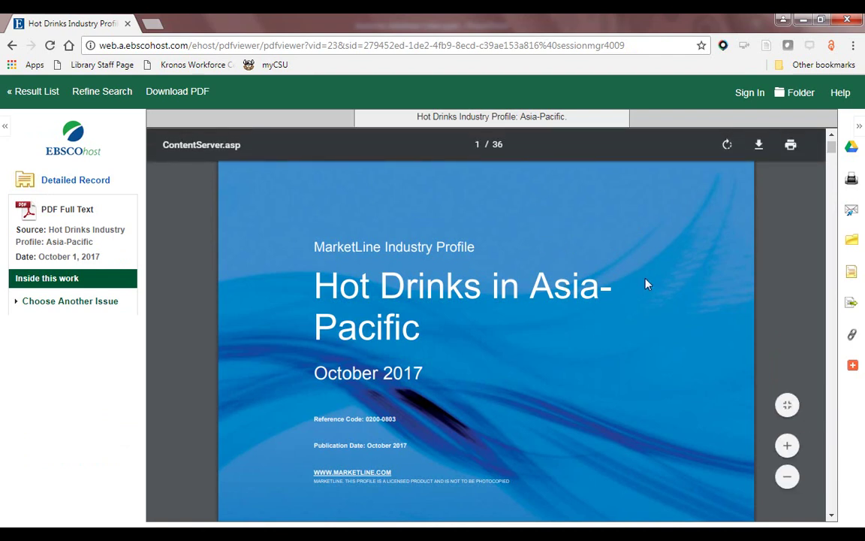
{"action": "scroll", "coordinate": [612, 286], "scroll_direction": "down", "scroll_amount": 10}
{"action": "scroll", "coordinate": [613, 288], "scroll_direction": "down", "scroll_amount": 8}
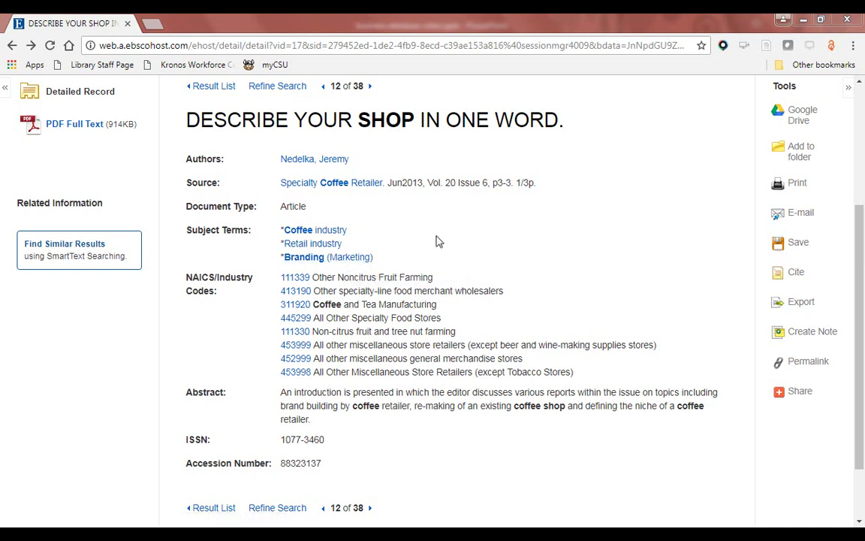
Step: Return to the advanced search and search for starbucks in CO Company Entity and marketing in SU Subject Terms
{"action": "key", "text": "alt+Left"}
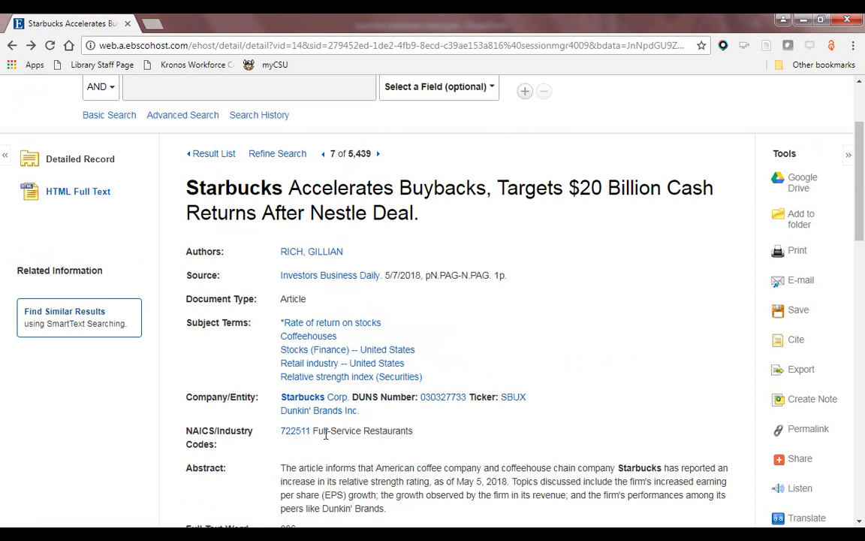
{"action": "key", "text": "alt+Left"}
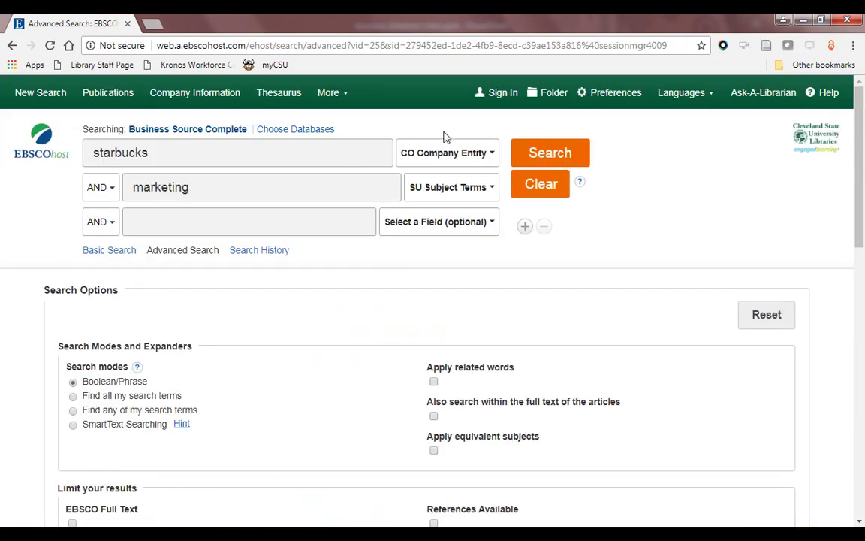
{"action": "left_click", "coordinate": [494, 154]}
{"action": "left_click", "coordinate": [492, 156]}
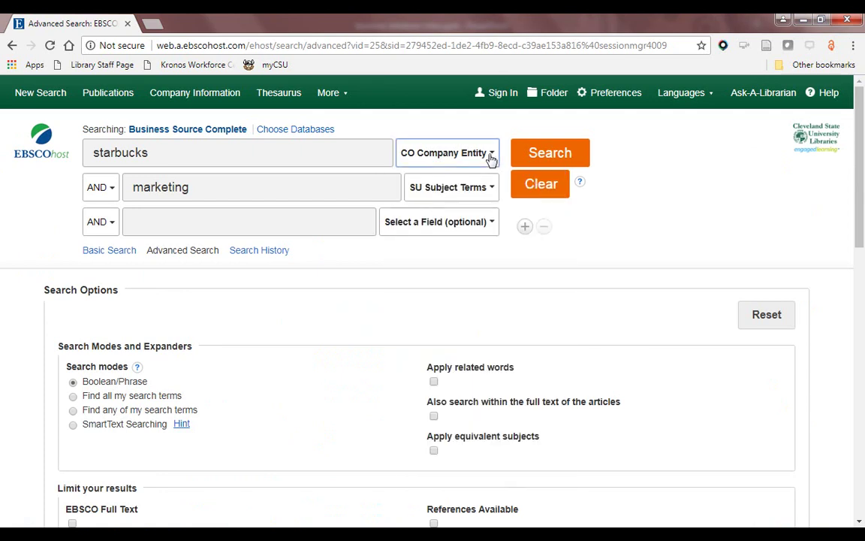
{"action": "left_click", "coordinate": [490, 193]}
{"action": "left_click", "coordinate": [497, 189]}
{"action": "left_click", "coordinate": [519, 161]}
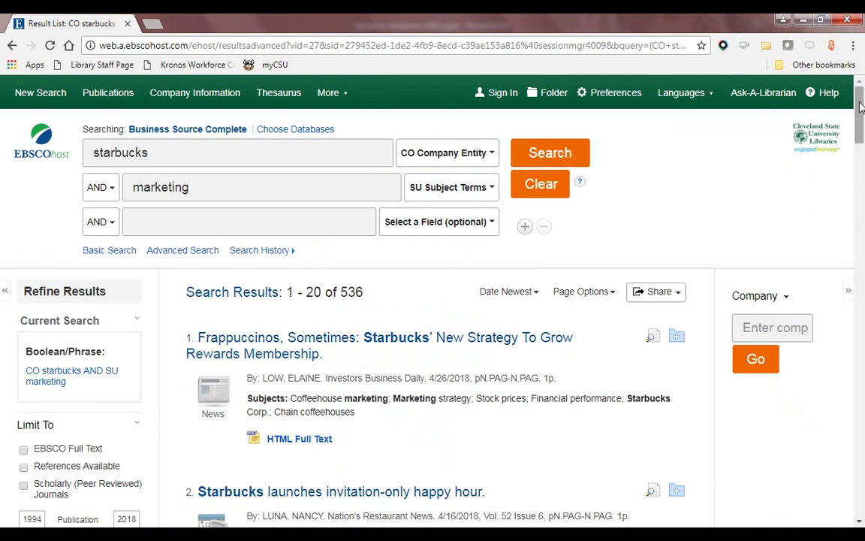
Step: Review the filters for refining the Starbucks marketing results and open the record "Starbucks launches invitation-only happy hour."
{"action": "scroll", "coordinate": [774, 113], "scroll_direction": "down", "scroll_amount": 3}
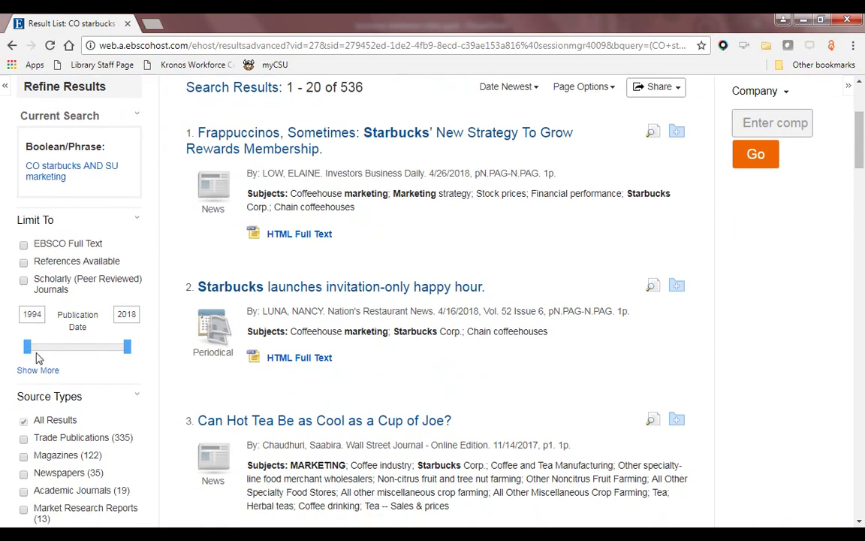
{"action": "scroll", "coordinate": [155, 266], "scroll_direction": "down", "scroll_amount": 3}
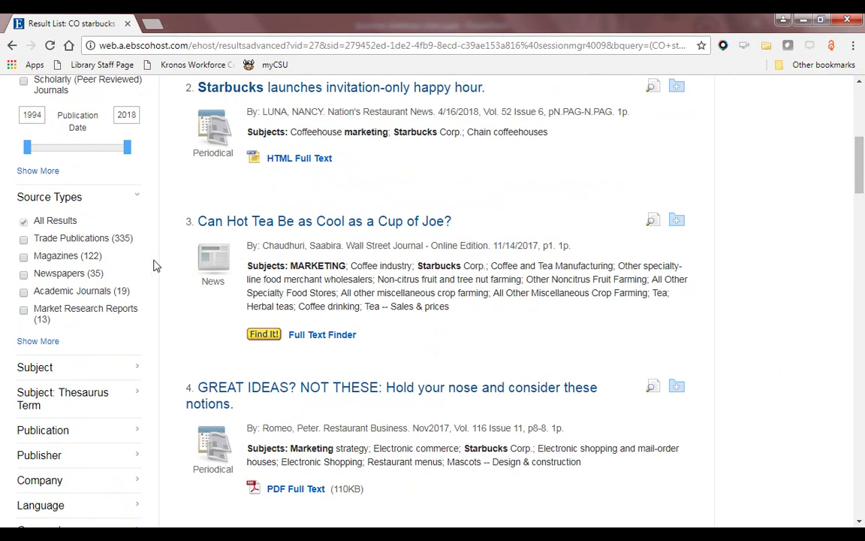
{"action": "scroll", "coordinate": [87, 301], "scroll_direction": "down", "scroll_amount": 2}
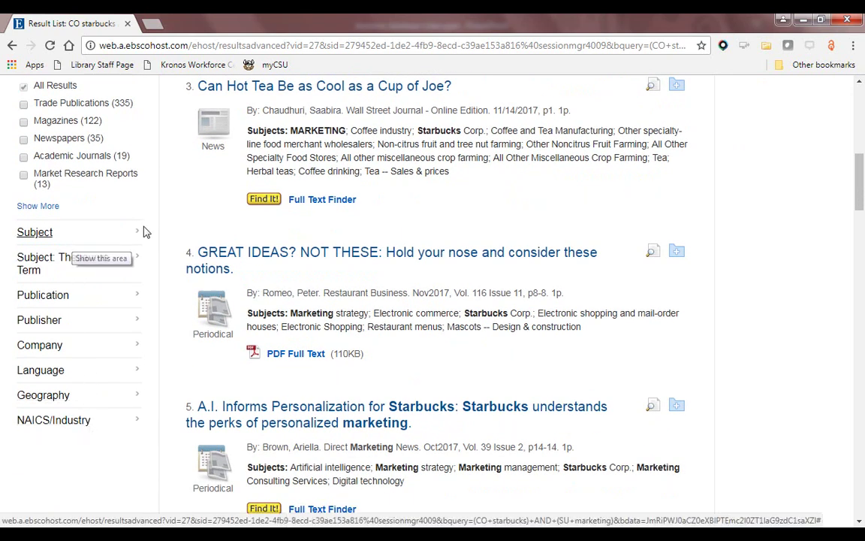
{"action": "scroll", "coordinate": [180, 222], "scroll_direction": "up", "scroll_amount": 6}
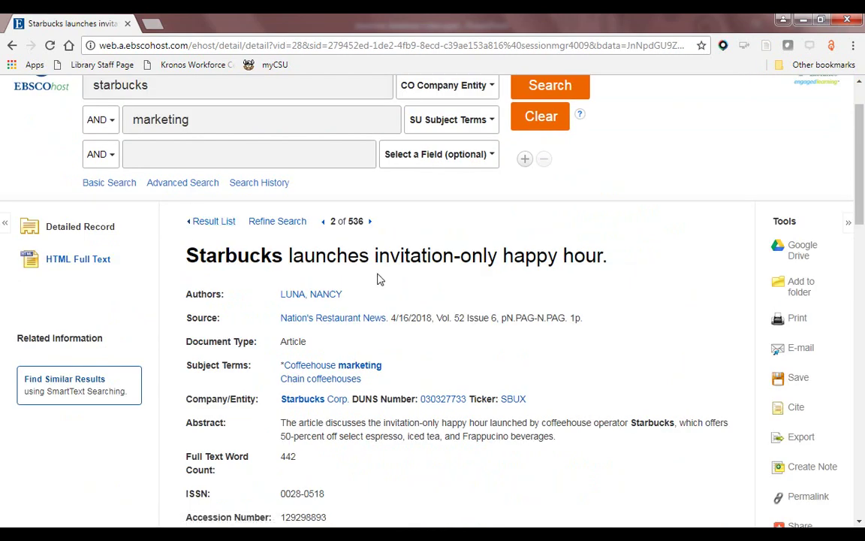
Step: Open the Nation's Restaurant News publication details, browse the articles in the 2018 issue Vol. 52 Issue 6 - 4/16/2018, and return to the details
{"action": "left_click", "coordinate": [350, 320]}
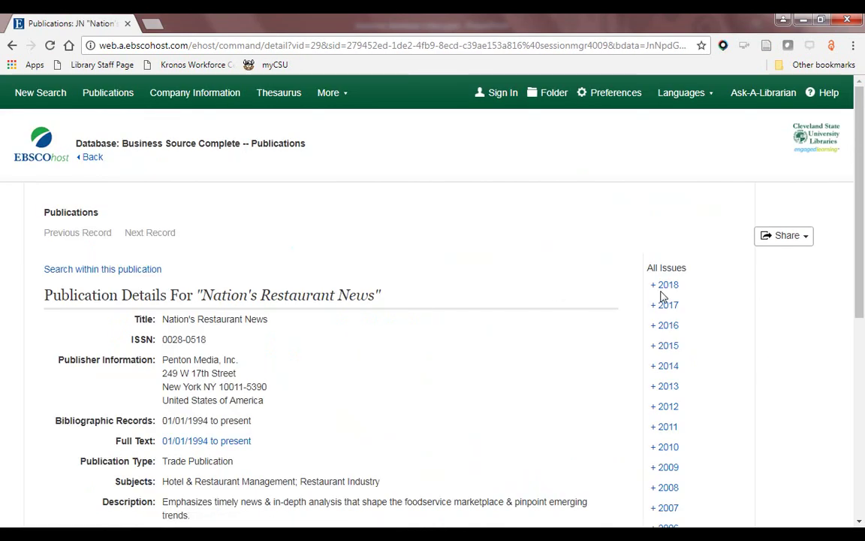
{"action": "left_click", "coordinate": [667, 286]}
{"action": "left_click", "coordinate": [694, 306]}
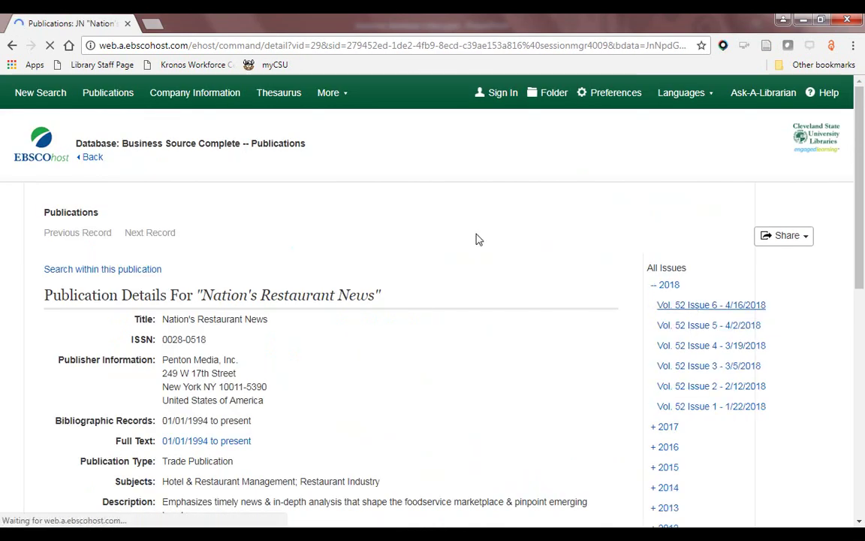
{"action": "scroll", "coordinate": [447, 286], "scroll_direction": "down", "scroll_amount": 3}
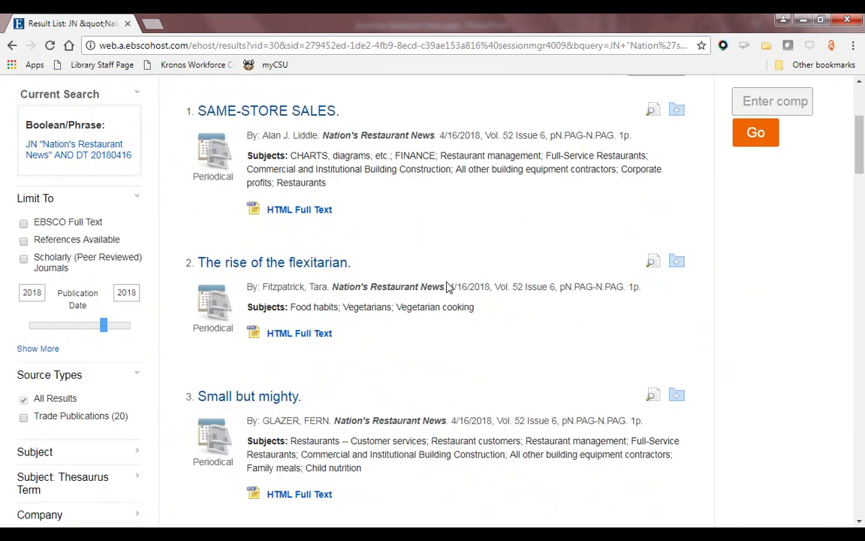
{"action": "scroll", "coordinate": [448, 286], "scroll_direction": "up", "scroll_amount": 3}
{"action": "key", "text": "alt+Left"}
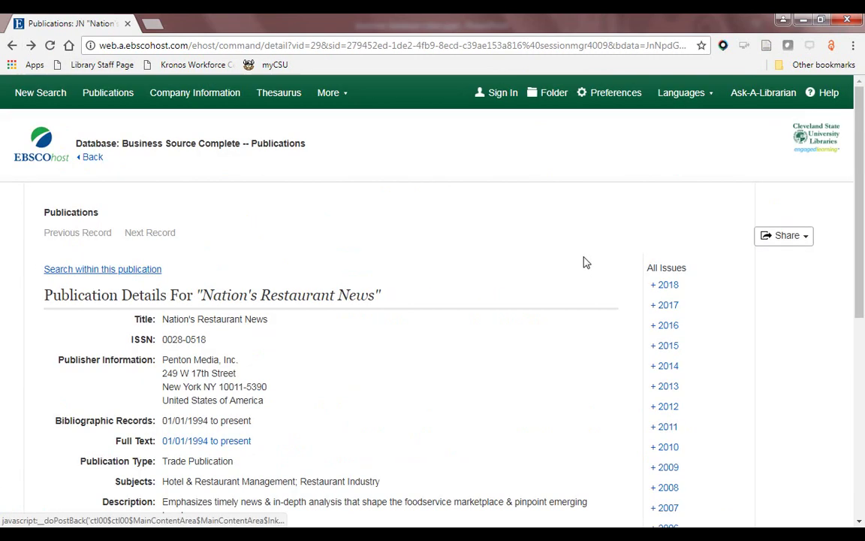
Step: Open the Business Source Complete publications list and enter wall street journal as the publication title to browse for
{"action": "left_click", "coordinate": [110, 95]}
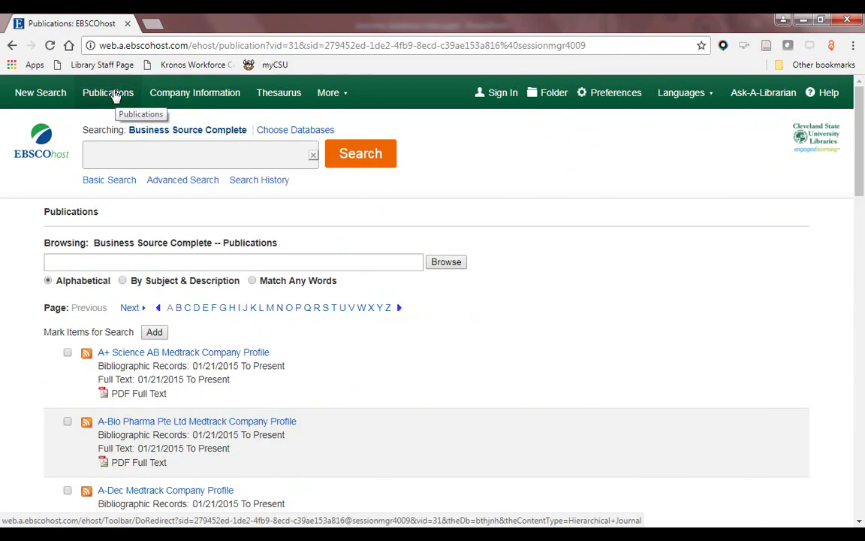
{"action": "left_click", "coordinate": [89, 261]}
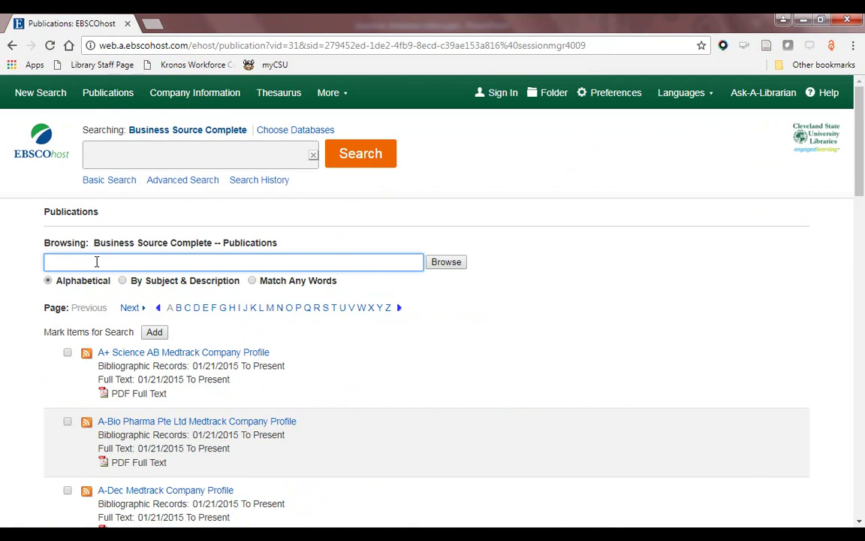
{"action": "type", "text": "wall street journal"}
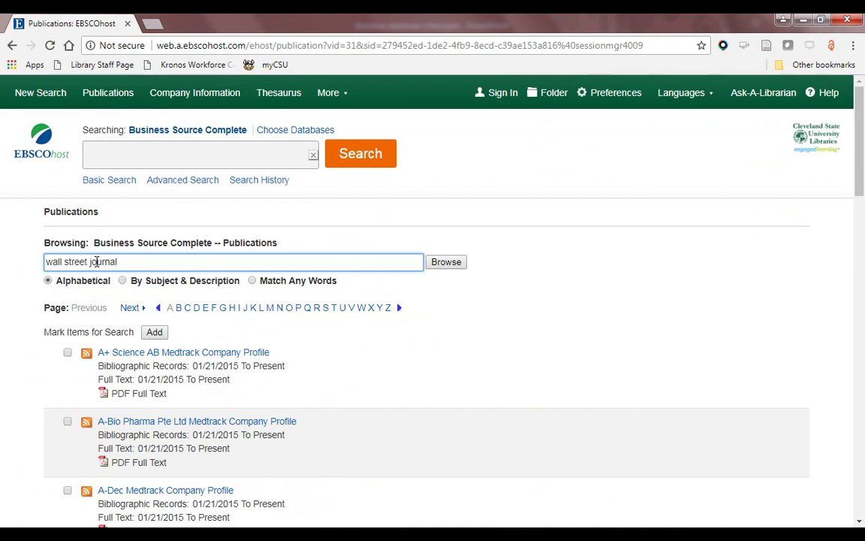